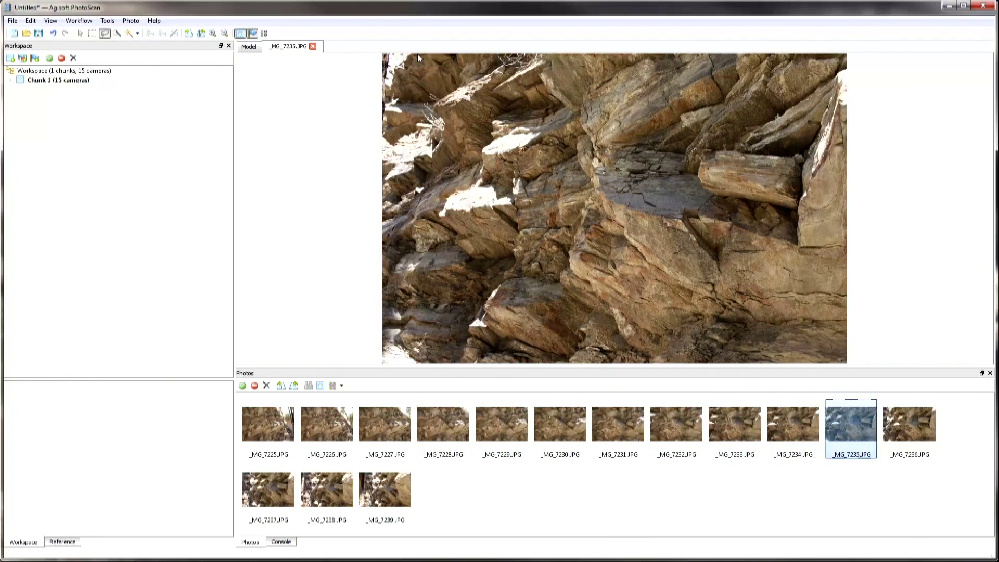
# Mask out the unwanted background and tree trunk beside the rock wall in photos _MG_7235.JPG, _MG_7236.JPG and _MG_7237.JPG.
pyautogui.moveTo(419, 57)
pyautogui.mouseDown()
pyautogui.moveTo(851, 130)
pyautogui.moveTo(513, 343)
pyautogui.mouseUp()
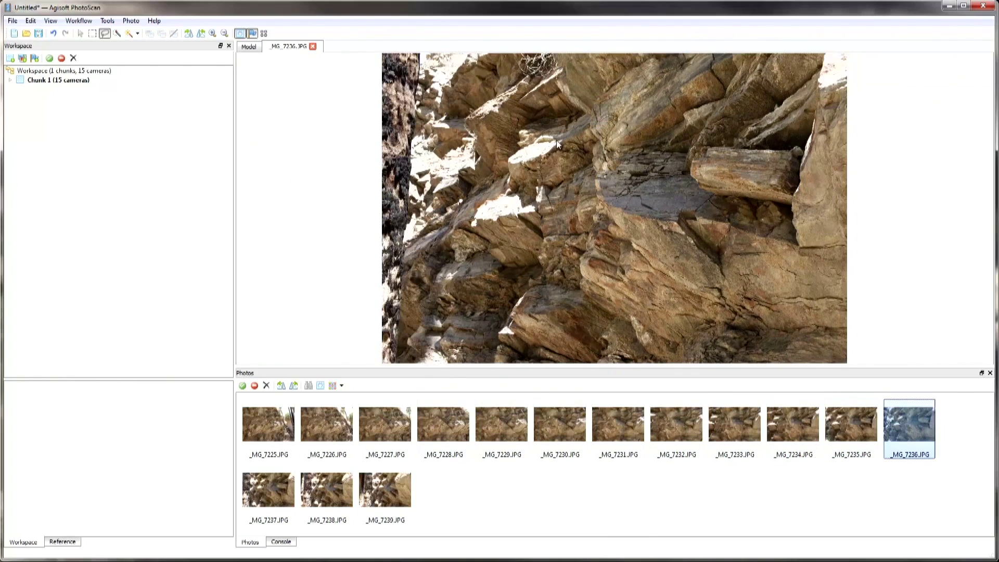
pyautogui.press('pagedown')
pyautogui.moveTo(846, 194); pyautogui.dragTo(846, 366)
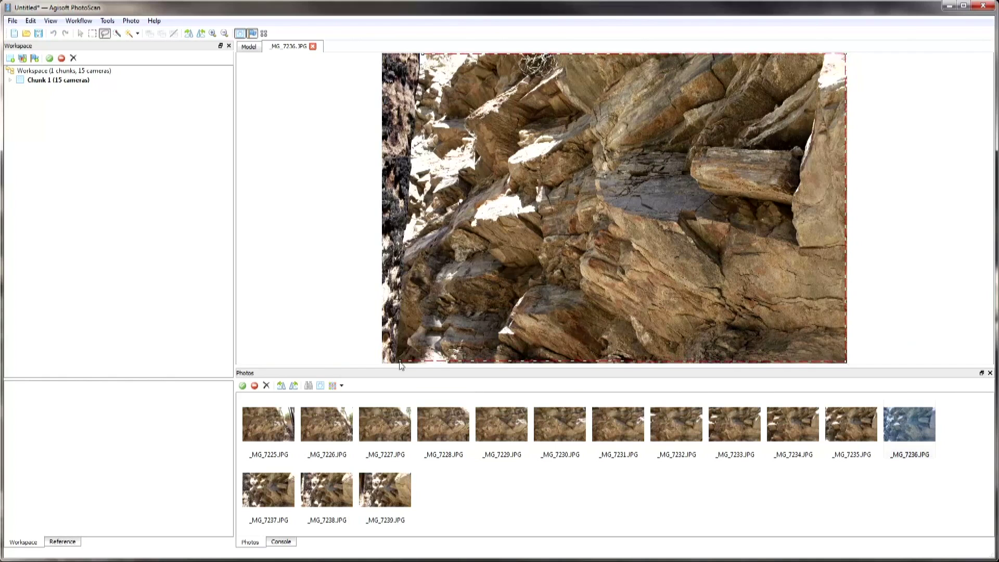
pyautogui.press('pagedown')
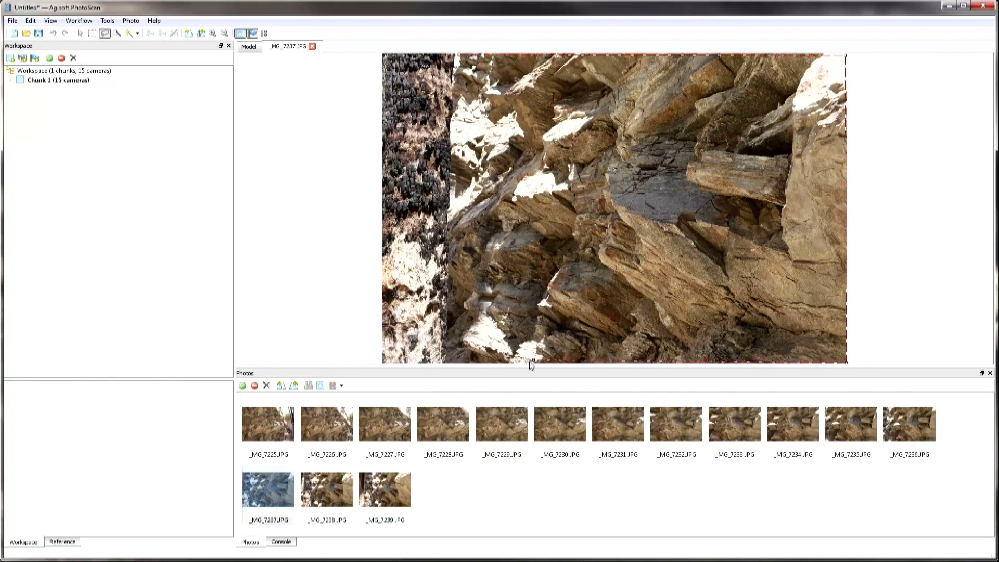
pyautogui.rightClick(552, 127)
pyautogui.click(572, 128)
pyautogui.press('pagedown')
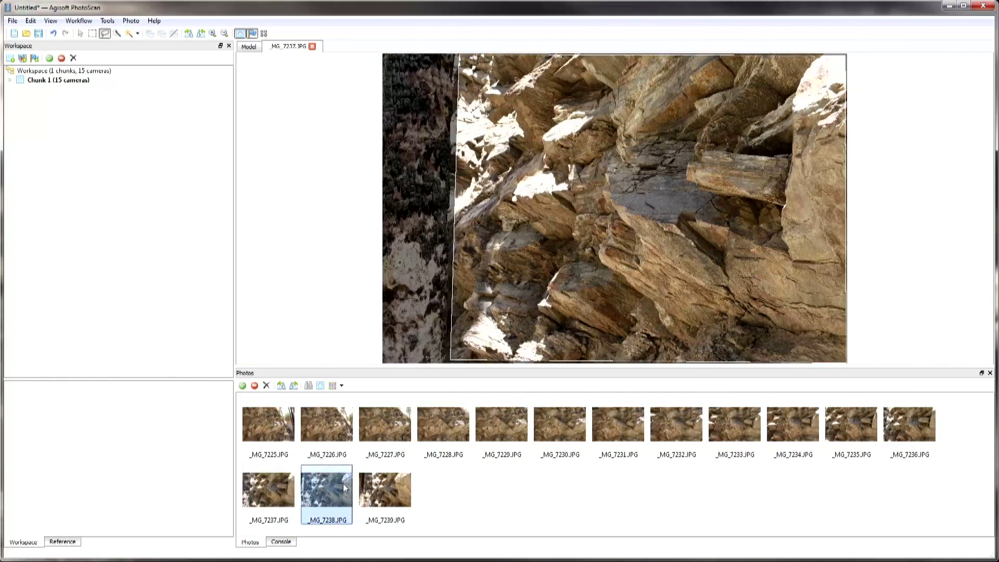
# Mask out the palm trunks and bright background beside the rock wall in photos _MG_7238.JPG and _MG_7239.JPG.
pyautogui.moveTo(487, 54)
pyautogui.mouseDown()
pyautogui.moveTo(844, 57)
pyautogui.moveTo(552, 351)
pyautogui.mouseUp()
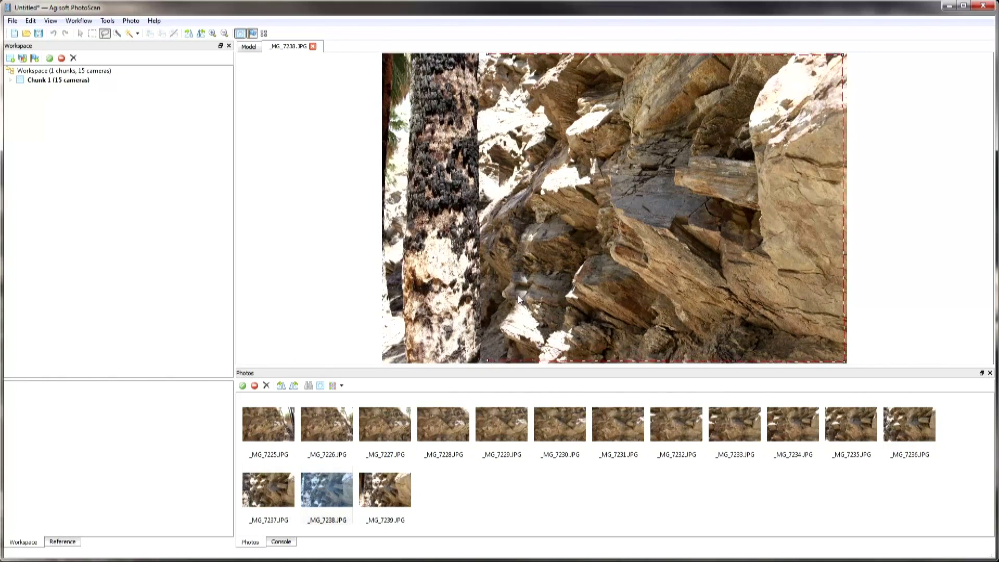
pyautogui.moveTo(519, 300)
pyautogui.mouseDown()
pyautogui.moveTo(488, 56)
pyautogui.moveTo(843, 104)
pyautogui.moveTo(845, 364)
pyautogui.mouseUp()
pyautogui.rightClick(599, 131)
pyautogui.click(621, 137)
pyautogui.press('pagedown')
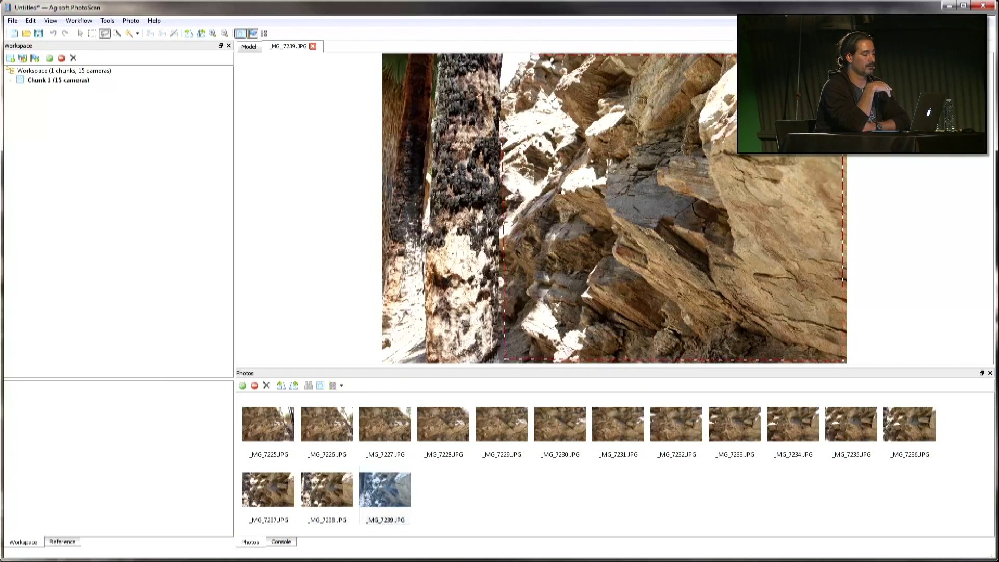
pyautogui.rightClick(610, 131)
pyautogui.click(632, 136)
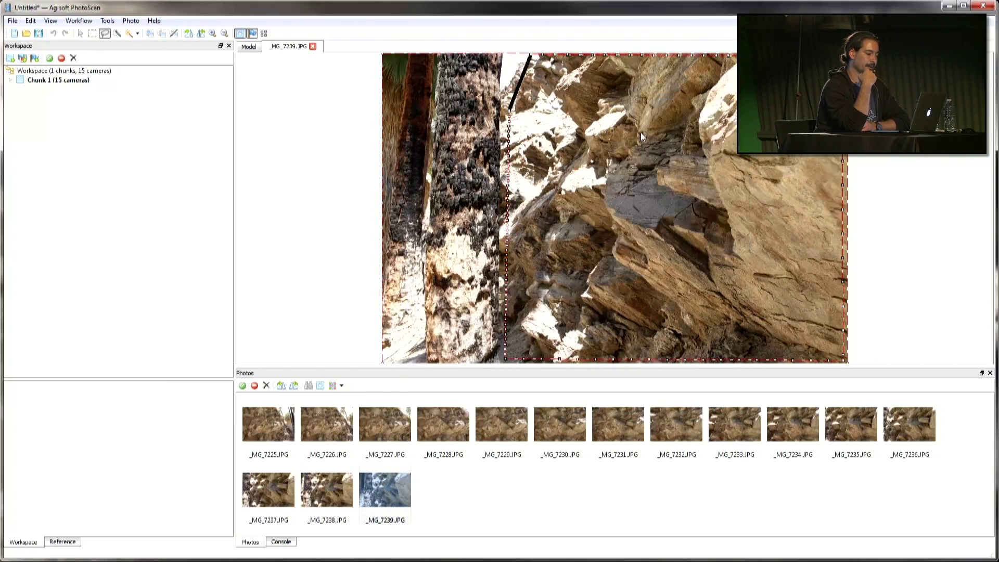
# Align the photos with High accuracy, pair preselection disabled, a key point limit of 40000 and a tie point limit of 1000.
pyautogui.doubleClick(291, 428)
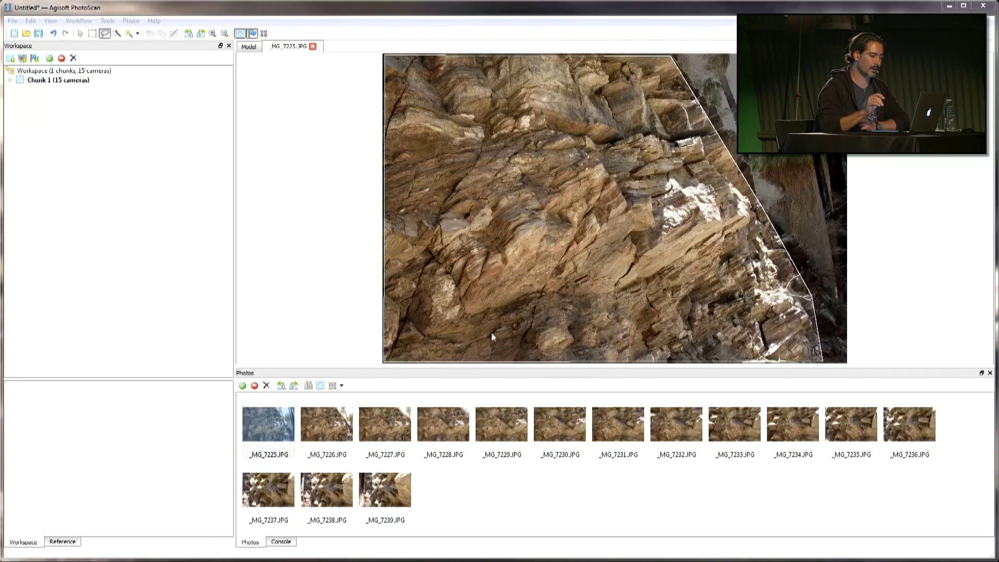
pyautogui.click(79, 21)
pyautogui.click(100, 61)
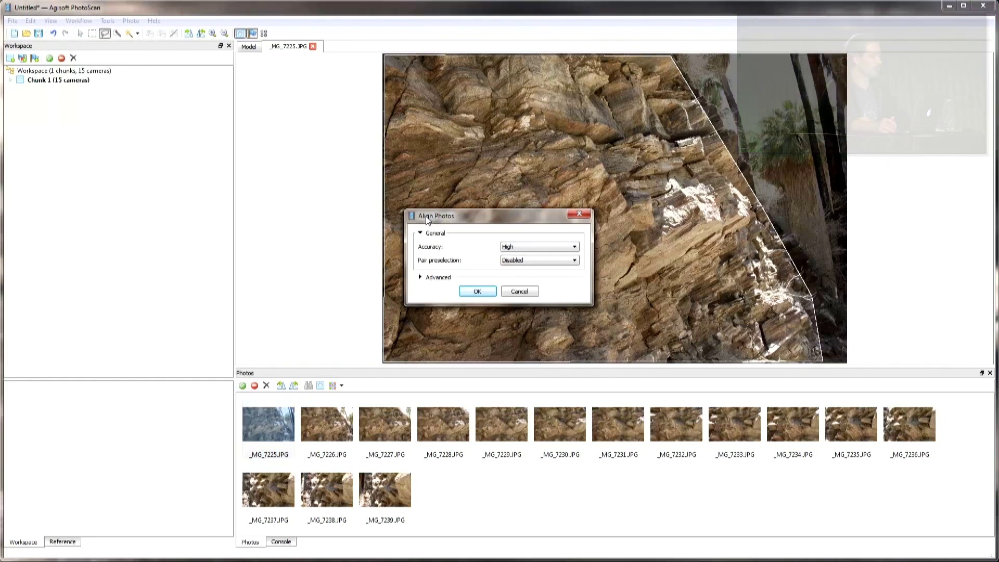
pyautogui.click(540, 247)
pyautogui.click(525, 252)
pyautogui.click(421, 276)
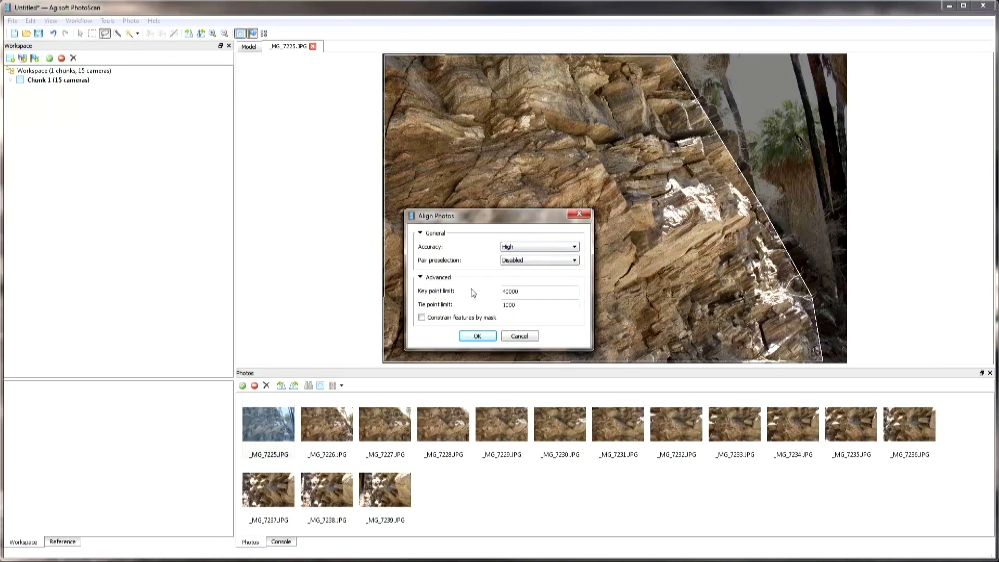
pyautogui.click(477, 336)
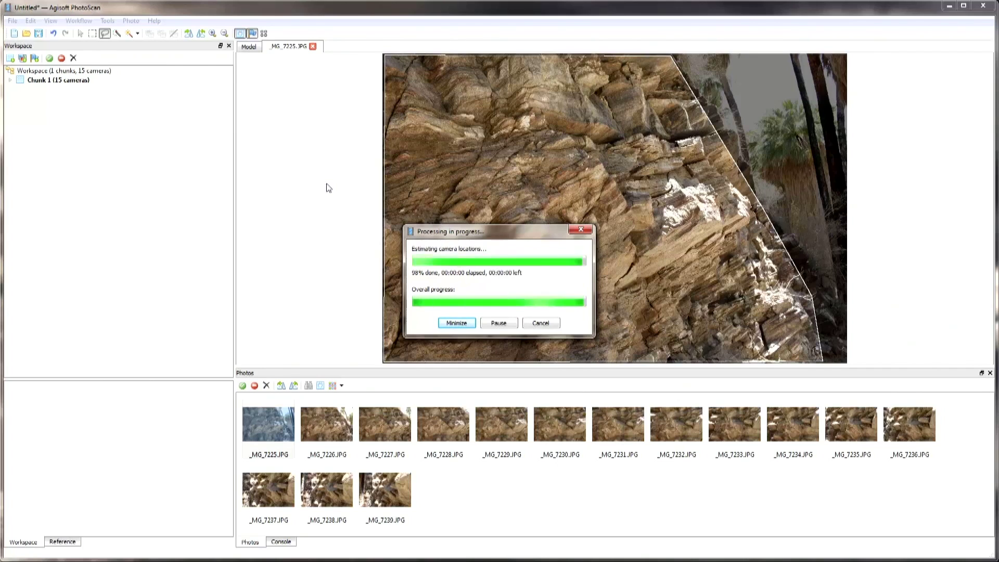
# Rotate the reconstruction region to square it with the rock wall and shrink its width and height around the tie points.
pyautogui.click(249, 46)
pyautogui.moveTo(554, 286); pyautogui.dragTo(622, 215)
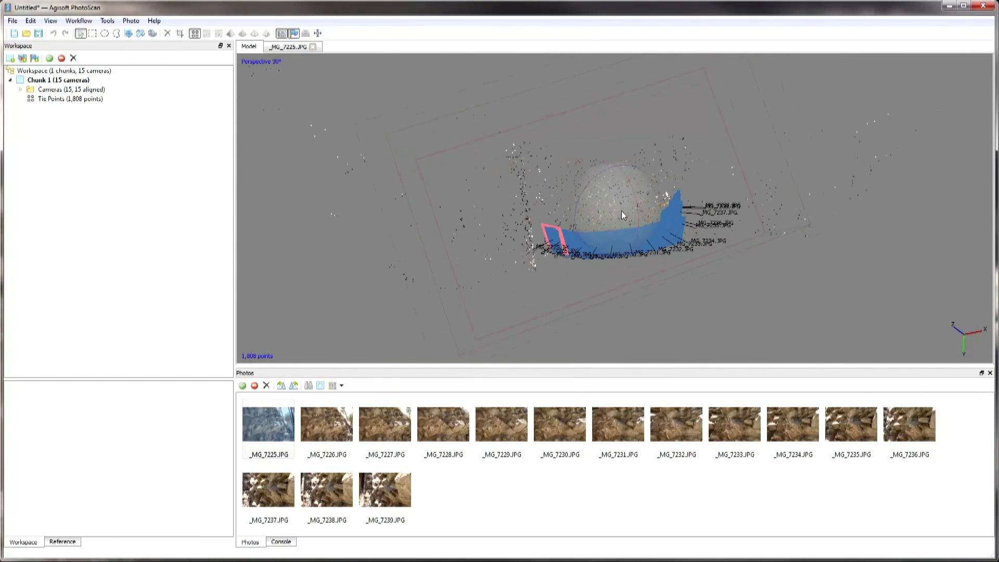
pyautogui.click(140, 32)
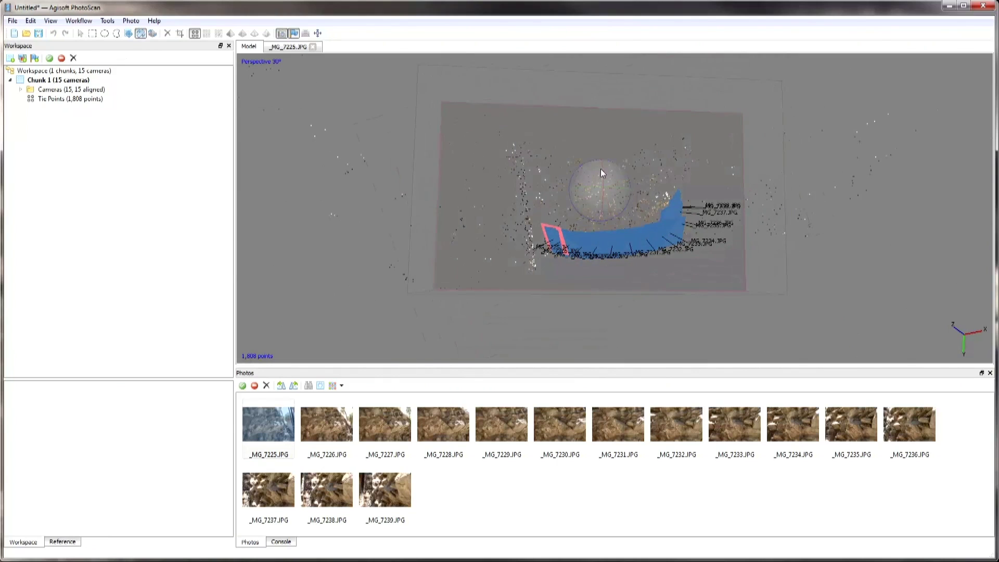
pyautogui.moveTo(601, 170); pyautogui.dragTo(398, 168)
pyautogui.click(130, 33)
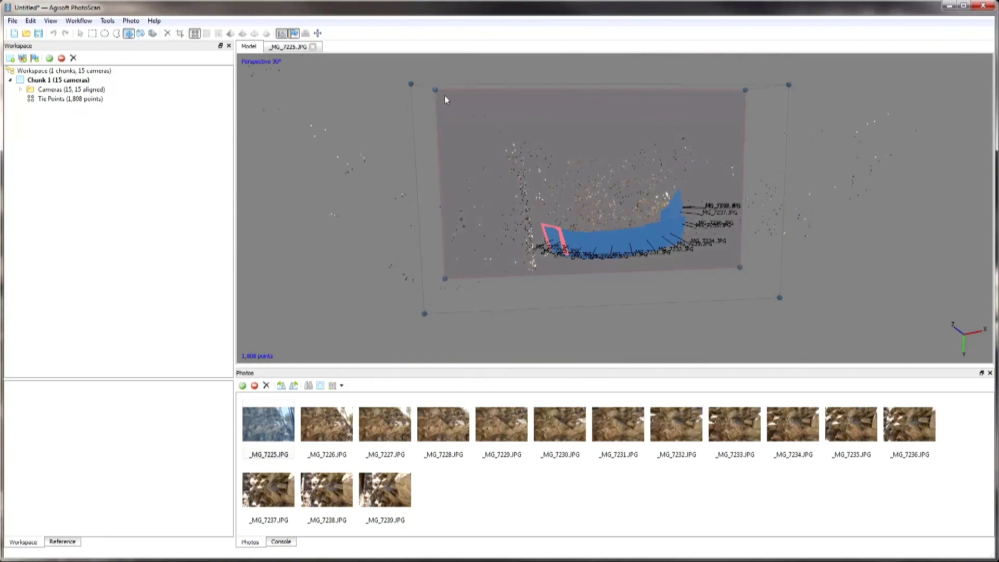
pyautogui.moveTo(433, 90); pyautogui.dragTo(523, 151)
pyautogui.moveTo(741, 267); pyautogui.dragTo(604, 234)
# Realign the region with the rock wall as seen from above and tighten its bounds around the wall's points.
pyautogui.click(141, 33)
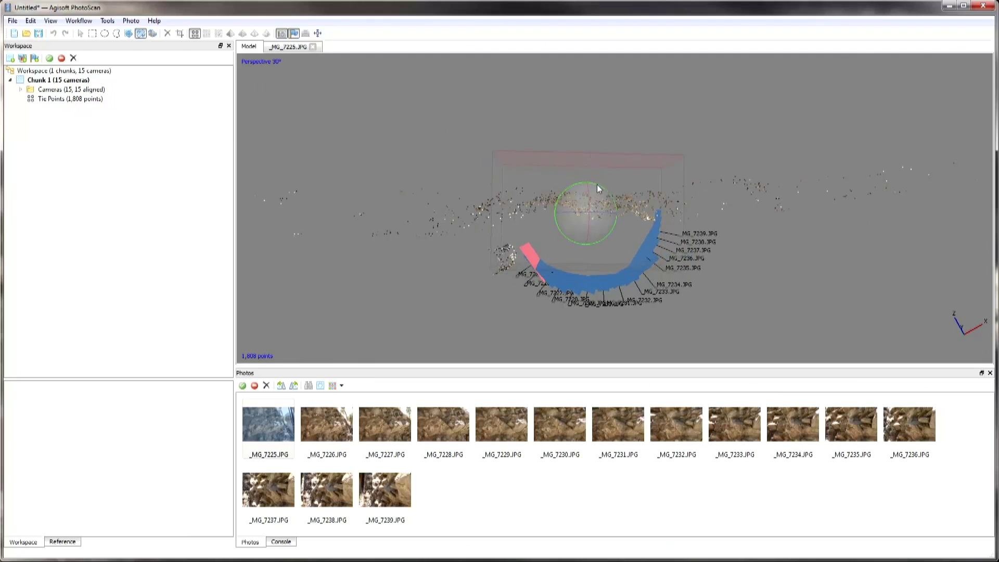
pyautogui.click(128, 33)
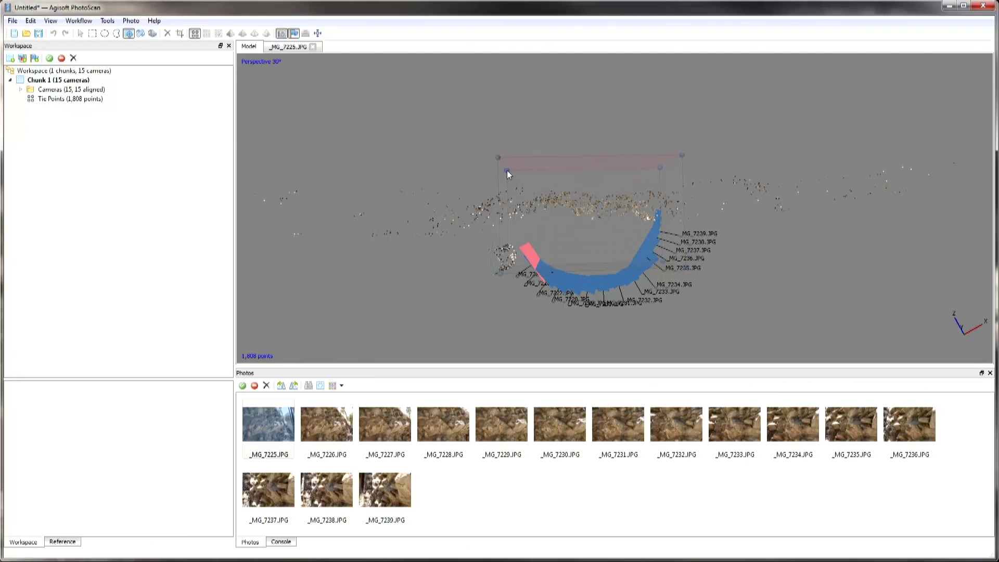
pyautogui.scroll(3, 651, 220)
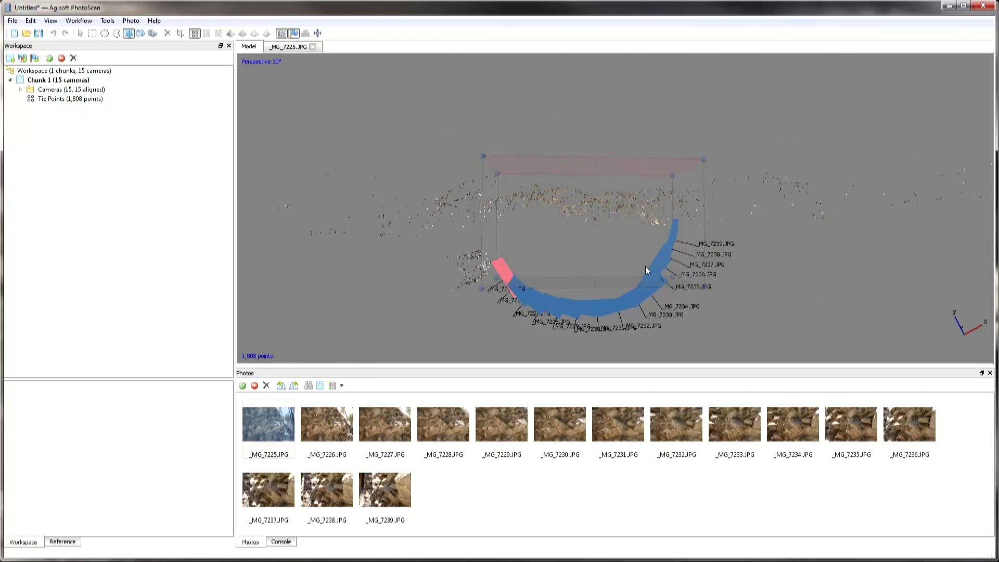
pyautogui.moveTo(609, 286); pyautogui.dragTo(525, 182)
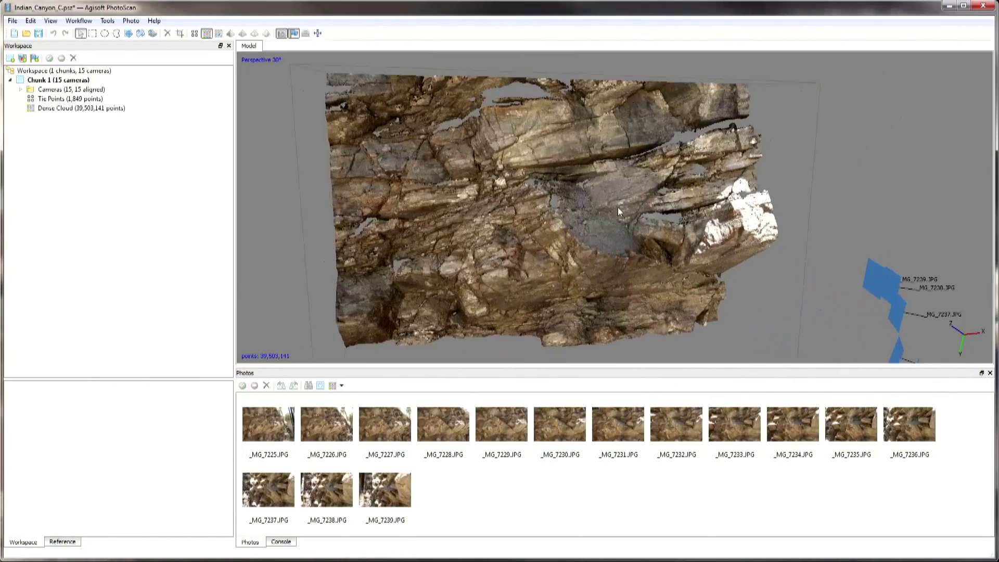
# Examine the rock wall's dense cloud up close for surface detail and gaps.
pyautogui.scroll(-10, 617, 207)
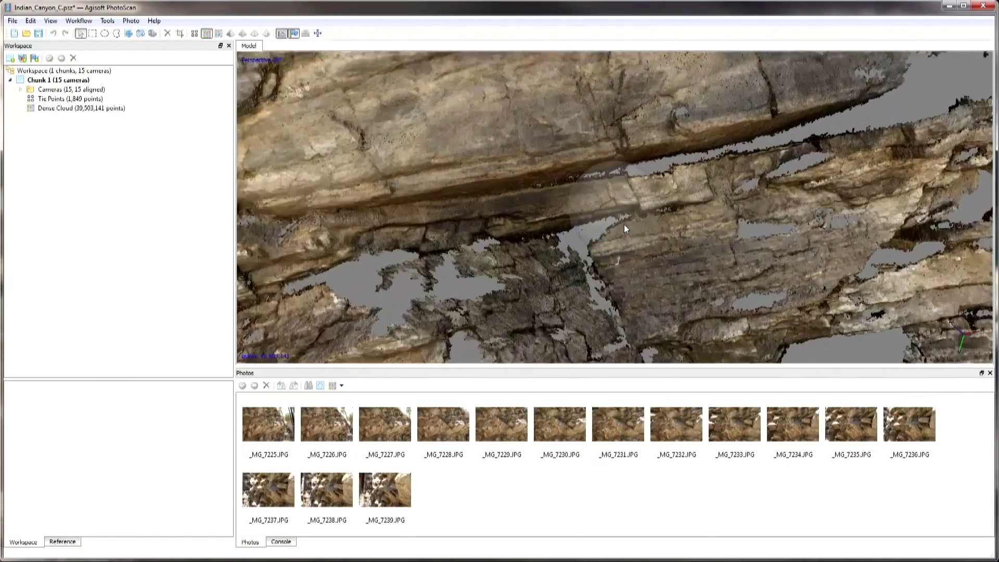
pyautogui.scroll(-3, 624, 223)
pyautogui.moveTo(623, 220); pyautogui.dragTo(541, 254)
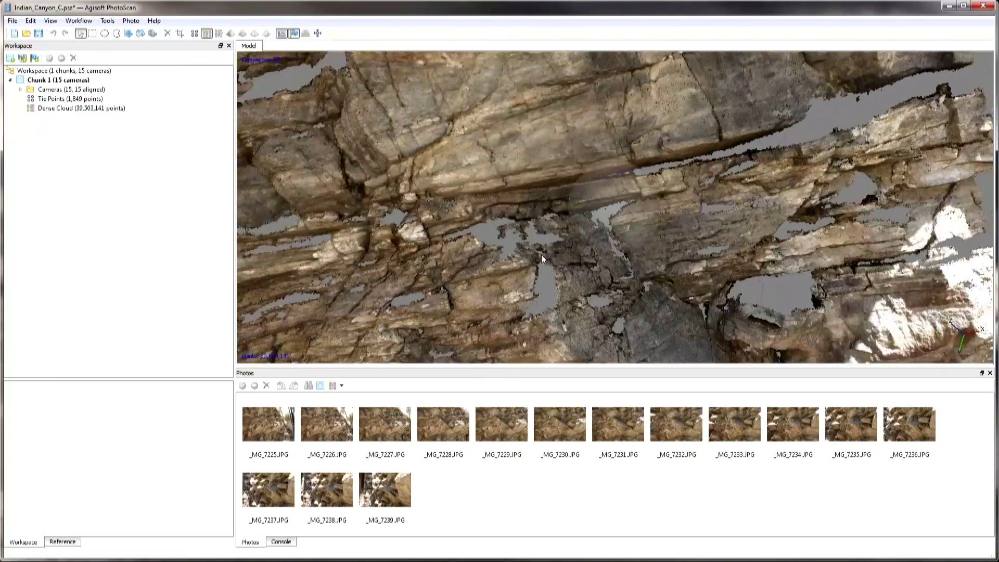
pyautogui.scroll(5, 541, 255)
pyautogui.moveTo(632, 227)
pyautogui.mouseDown()
pyautogui.moveTo(612, 182)
pyautogui.moveTo(634, 208)
pyautogui.mouseUp()
pyautogui.scroll(-1, 635, 207)
# Build a mesh with Arbitrary surface type, the dense cloud as source, High face count and interpolation Enabled (default).
pyautogui.click(79, 21)
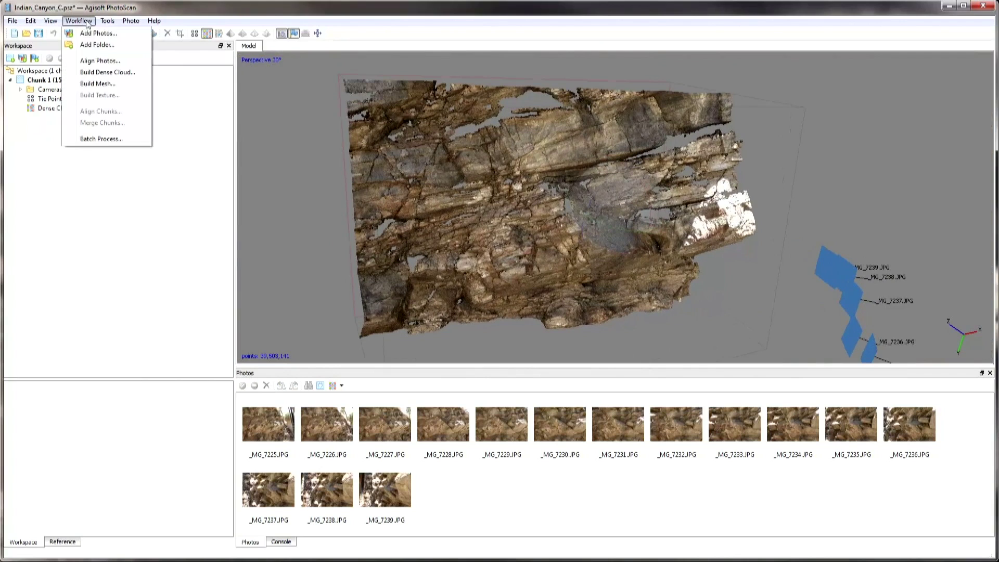
pyautogui.click(107, 85)
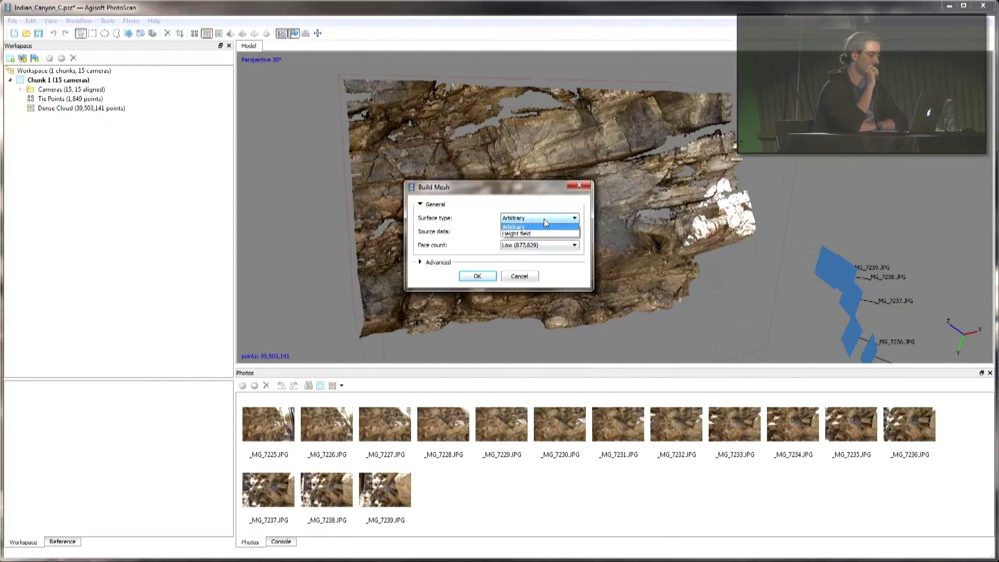
pyautogui.click(549, 232)
pyautogui.click(547, 247)
pyautogui.click(546, 245)
pyautogui.click(549, 252)
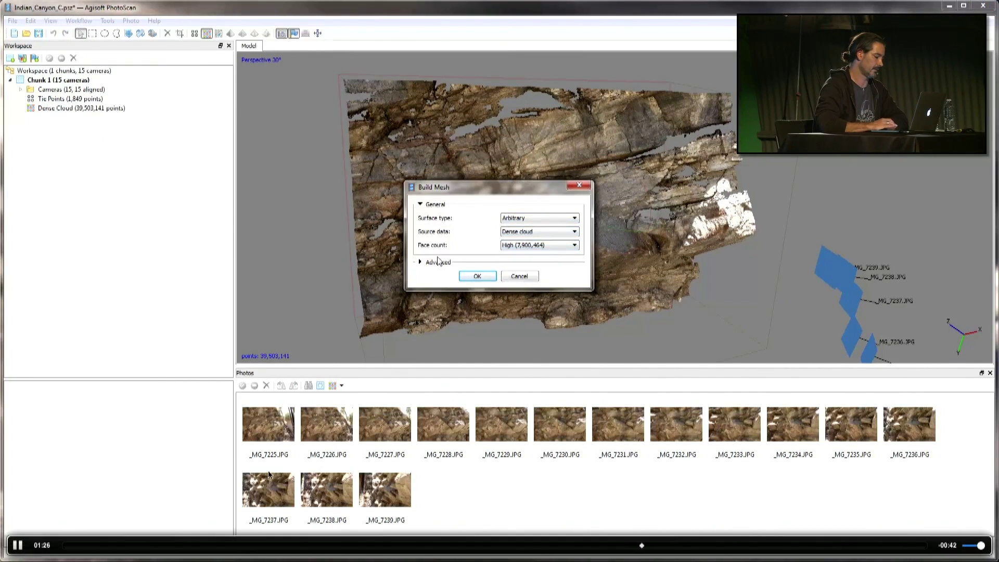
pyautogui.click(437, 262)
pyautogui.click(477, 312)
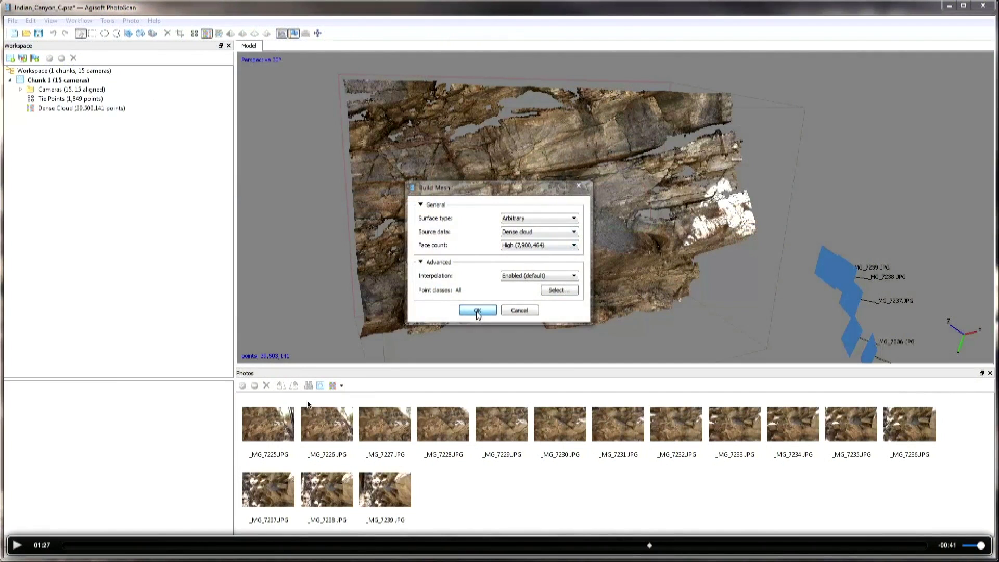
pyautogui.click(17, 544)
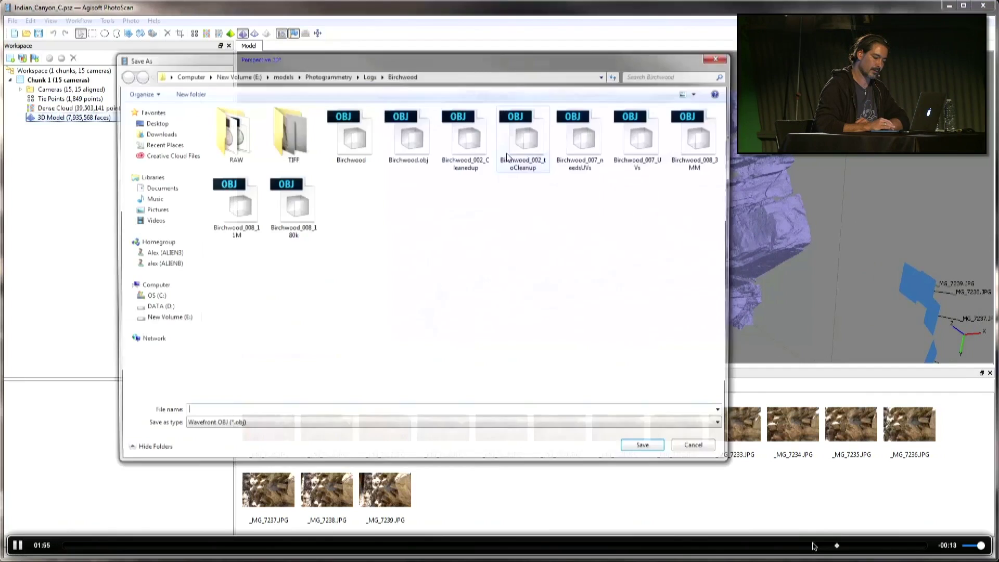
pyautogui.click(789, 545)
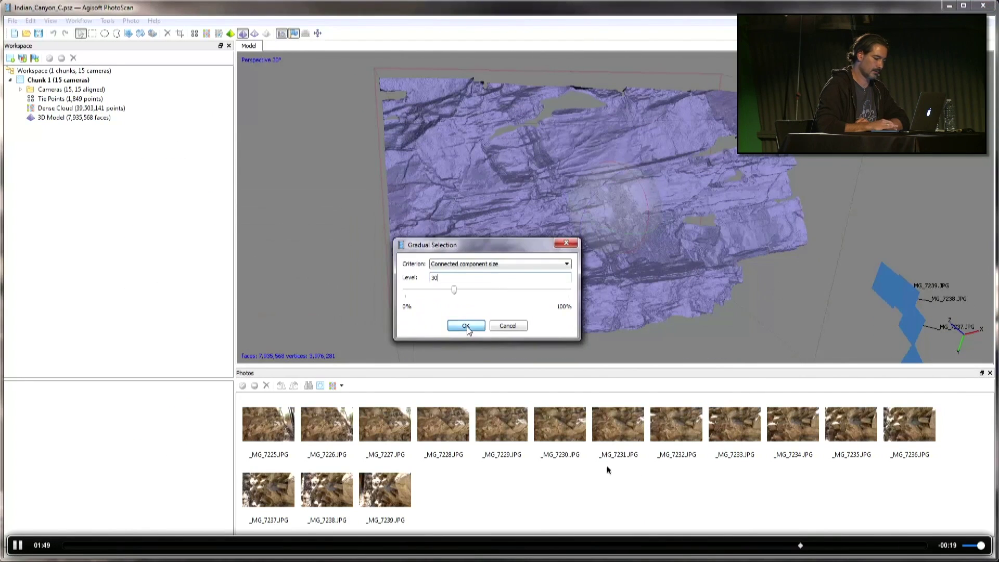
pyautogui.click(760, 545)
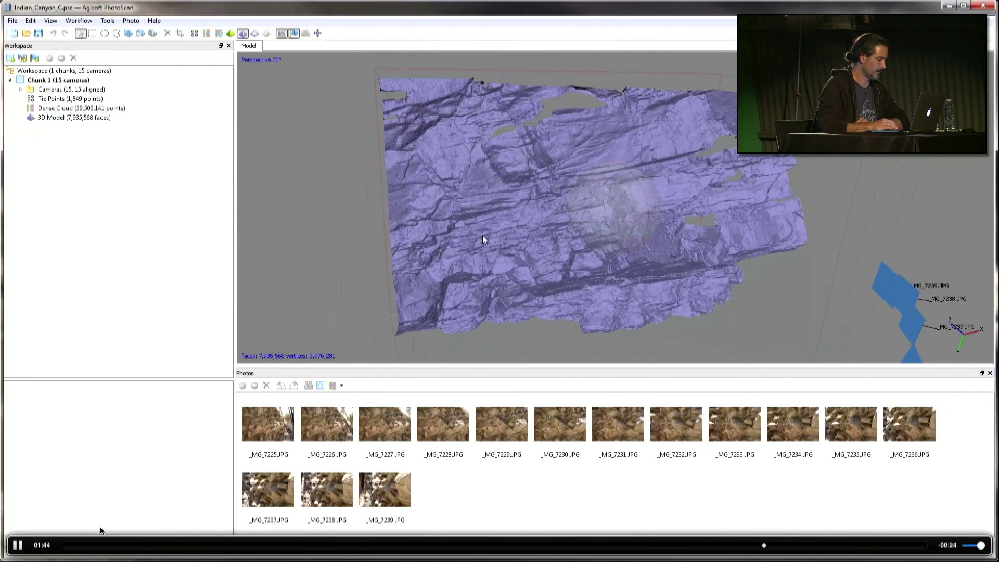
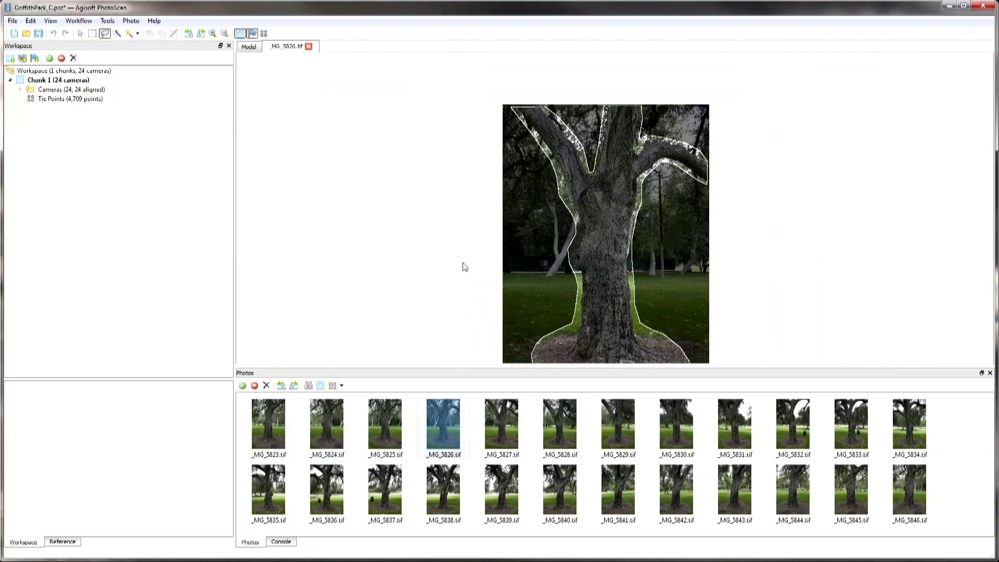
# Review the mask on photo _MG_5823.tif and the aligned tie points of the tree.
pyautogui.doubleClick(281, 407)
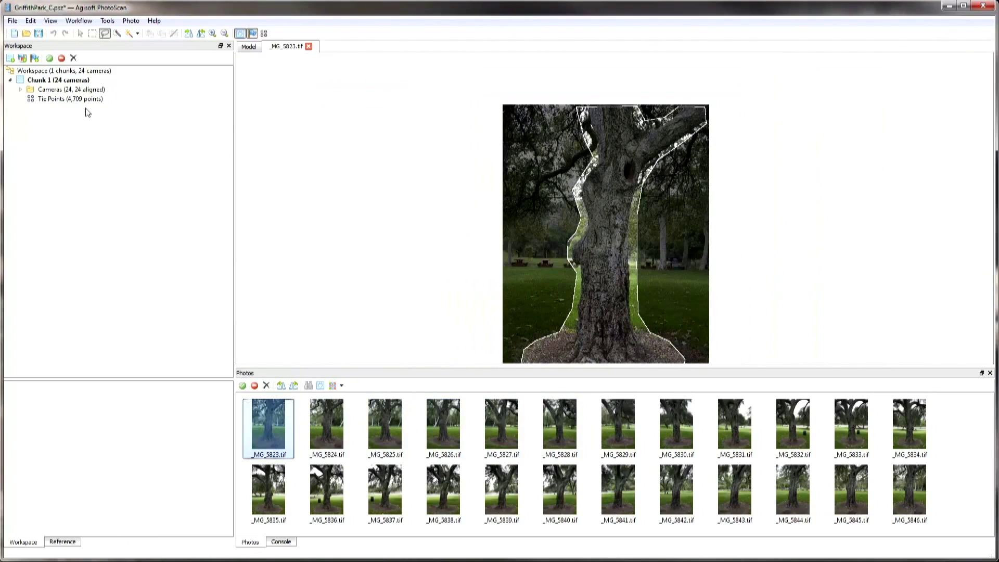
pyautogui.click(79, 22)
pyautogui.click(80, 21)
pyautogui.click(249, 48)
pyautogui.moveTo(627, 220); pyautogui.dragTo(583, 172)
pyautogui.scroll(-5, 607, 221)
pyautogui.scroll(5, 609, 221)
# Build the tree's dense cloud at High quality.
pyautogui.click(78, 21)
pyautogui.click(99, 73)
pyautogui.click(527, 234)
pyautogui.click(513, 262)
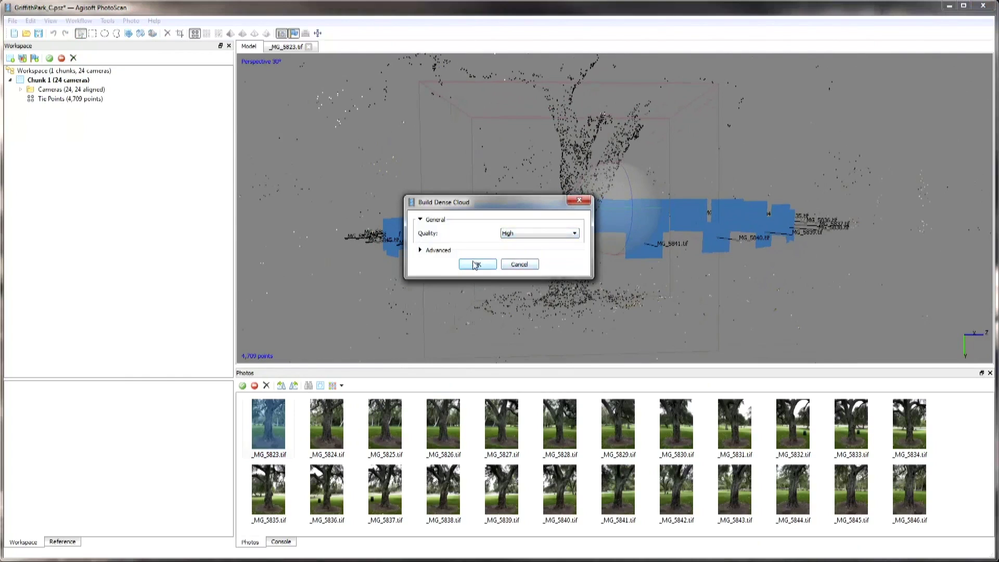
pyautogui.click(420, 250)
pyautogui.click(479, 293)
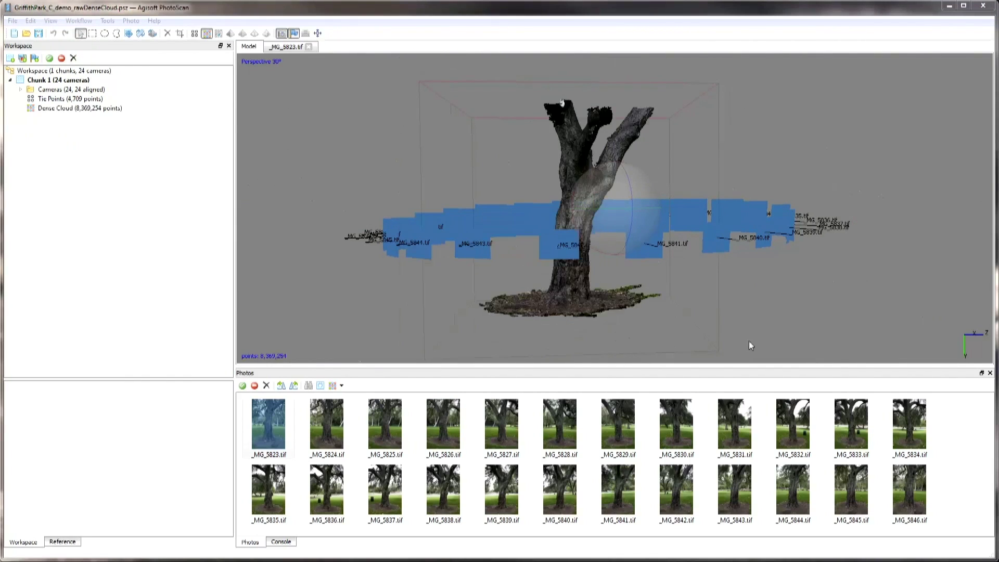
# Hide the camera markers and examine the tree's upper branches for stray points in the dense cloud.
pyautogui.moveTo(749, 346); pyautogui.dragTo(626, 230)
pyautogui.click(281, 33)
pyautogui.scroll(3, 607, 219)
pyautogui.scroll(4, 626, 229)
pyautogui.moveTo(686, 214); pyautogui.dragTo(570, 209, button='right')
pyautogui.scroll(1, 728, 208)
pyautogui.moveTo(571, 209); pyautogui.dragTo(621, 214)
pyautogui.moveTo(622, 214); pyautogui.dragTo(555, 198, button='right')
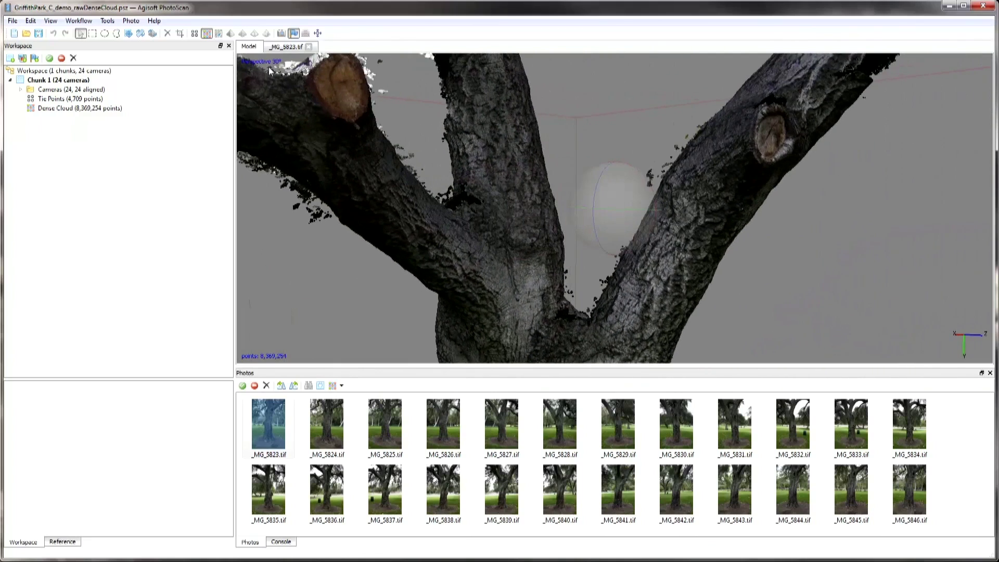
# Delete the stray dense-cloud points beside the thick branch and in the fork below it using freehand selections.
pyautogui.press('space')
pyautogui.moveTo(676, 151)
pyautogui.mouseDown()
pyautogui.moveTo(656, 185)
pyautogui.moveTo(677, 151)
pyautogui.moveTo(623, 128)
pyautogui.mouseUp()
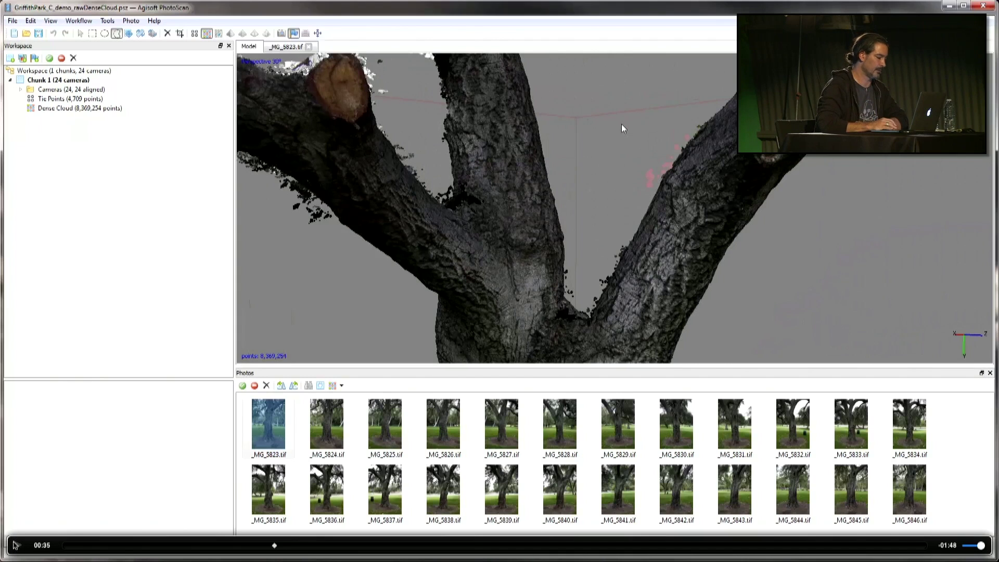
pyautogui.press('Delete')
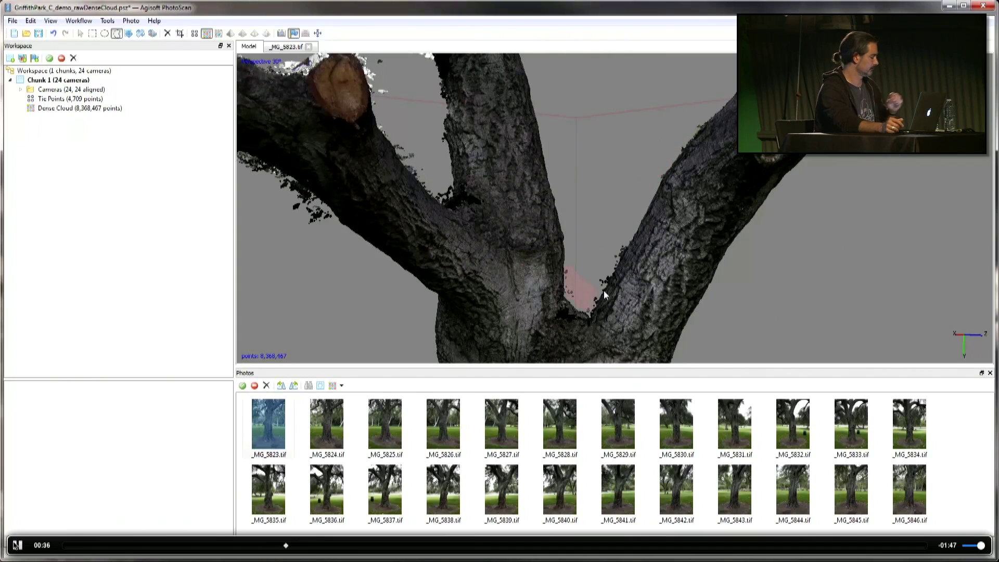
pyautogui.scroll(-5, 604, 210)
pyautogui.moveTo(610, 200); pyautogui.dragTo(663, 223)
pyautogui.click(81, 33)
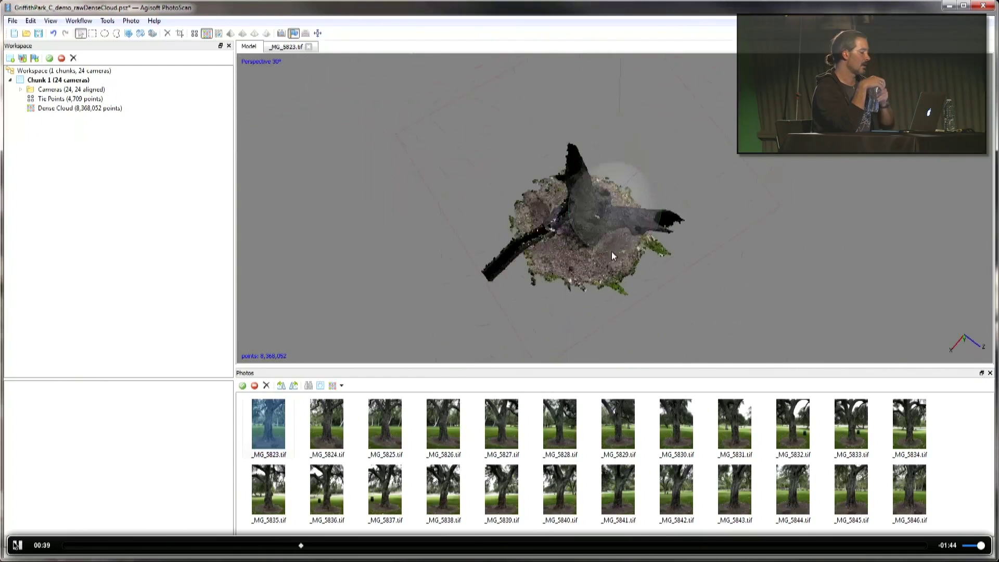
# Trim the ragged ground points on two sides of the tree base to a rounded outline using freehand selections.
pyautogui.moveTo(612, 252); pyautogui.dragTo(614, 273)
pyautogui.scroll(3, 629, 218)
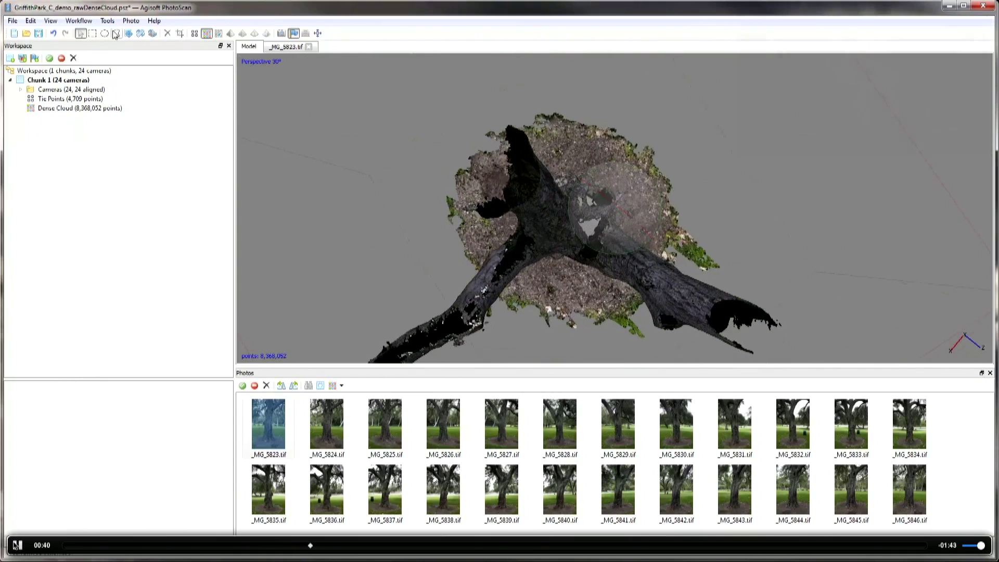
pyautogui.click(116, 34)
pyautogui.moveTo(632, 161)
pyautogui.mouseDown()
pyautogui.moveTo(697, 272)
pyautogui.moveTo(642, 98)
pyautogui.mouseUp()
pyautogui.press('Delete')
pyautogui.click(81, 34)
pyautogui.moveTo(610, 202); pyautogui.dragTo(632, 232)
pyautogui.click(120, 35)
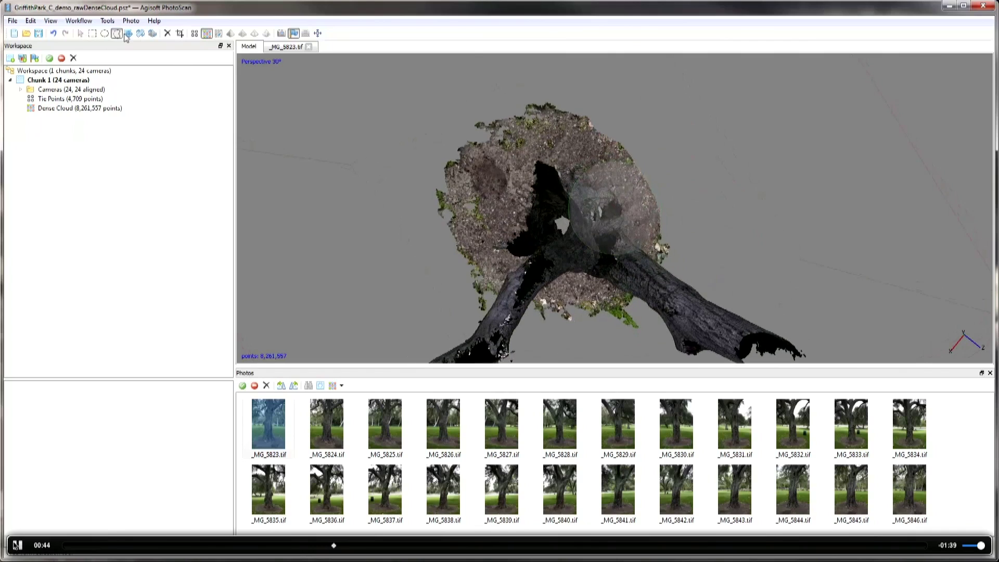
pyautogui.moveTo(484, 161)
pyautogui.mouseDown()
pyautogui.moveTo(473, 244)
pyautogui.moveTo(437, 84)
pyautogui.mouseUp()
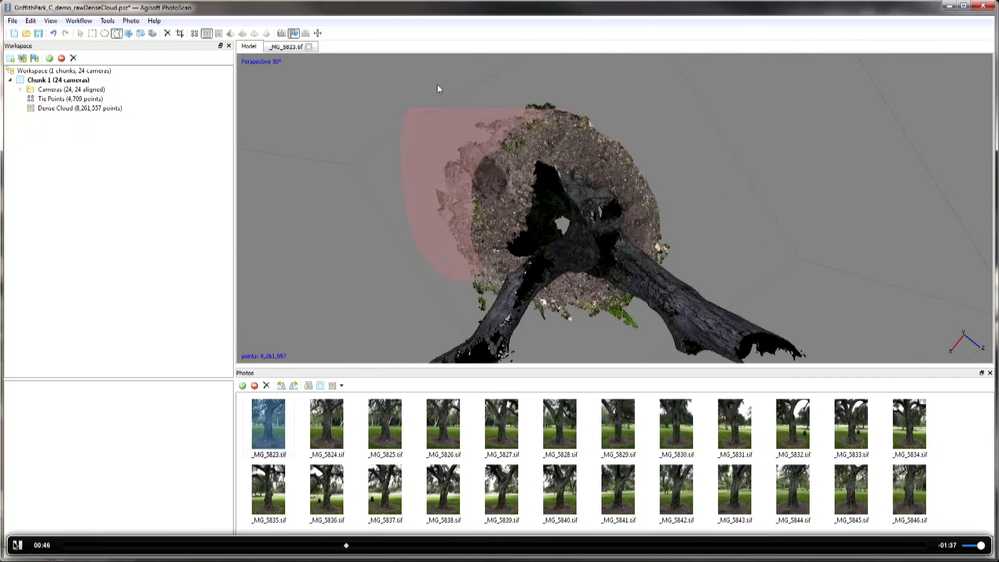
pyautogui.press('Delete')
# Delete the remaining ragged grassy ground points along the edge to complete the rounded ground patch around the trunk.
pyautogui.click(80, 33)
pyautogui.moveTo(602, 239); pyautogui.dragTo(611, 208)
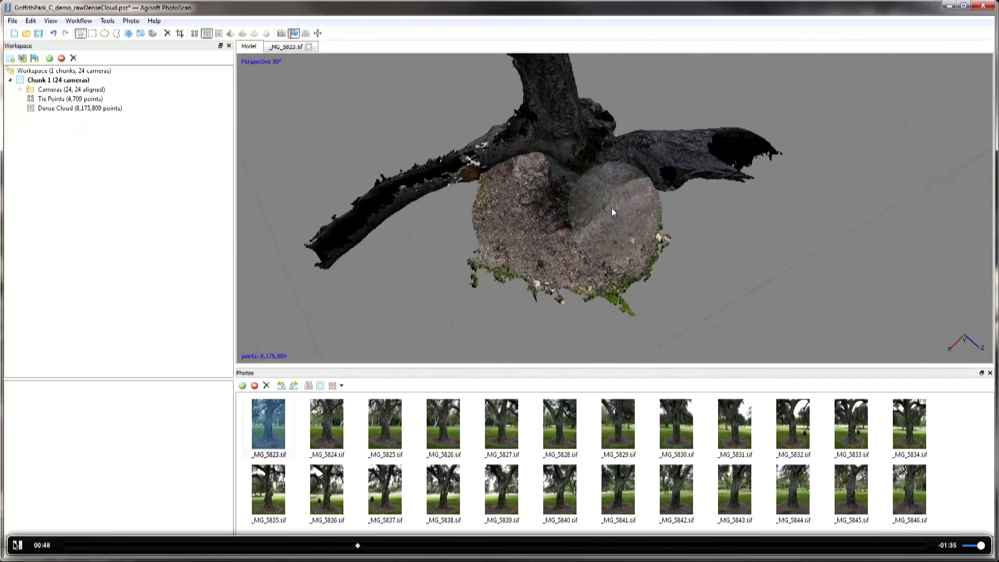
pyautogui.press('space')
pyautogui.moveTo(493, 260)
pyautogui.mouseDown()
pyautogui.moveTo(592, 281)
pyautogui.moveTo(654, 232)
pyautogui.moveTo(636, 334)
pyautogui.moveTo(420, 276)
pyautogui.mouseUp()
pyautogui.press('Delete')
pyautogui.press('space')
# Delete the stray points hanging from the underside of the long side branch with a freehand selection.
pyautogui.moveTo(614, 240)
pyautogui.mouseDown()
pyautogui.moveTo(613, 185)
pyautogui.moveTo(613, 240)
pyautogui.moveTo(607, 208)
pyautogui.moveTo(629, 199)
pyautogui.moveTo(597, 229)
pyautogui.mouseUp()
pyautogui.scroll(5, 660, 232)
pyautogui.moveTo(526, 104); pyautogui.dragTo(614, 226, button='right')
pyautogui.scroll(2, 614, 227)
pyautogui.moveTo(614, 226); pyautogui.dragTo(616, 209)
pyautogui.click(116, 33)
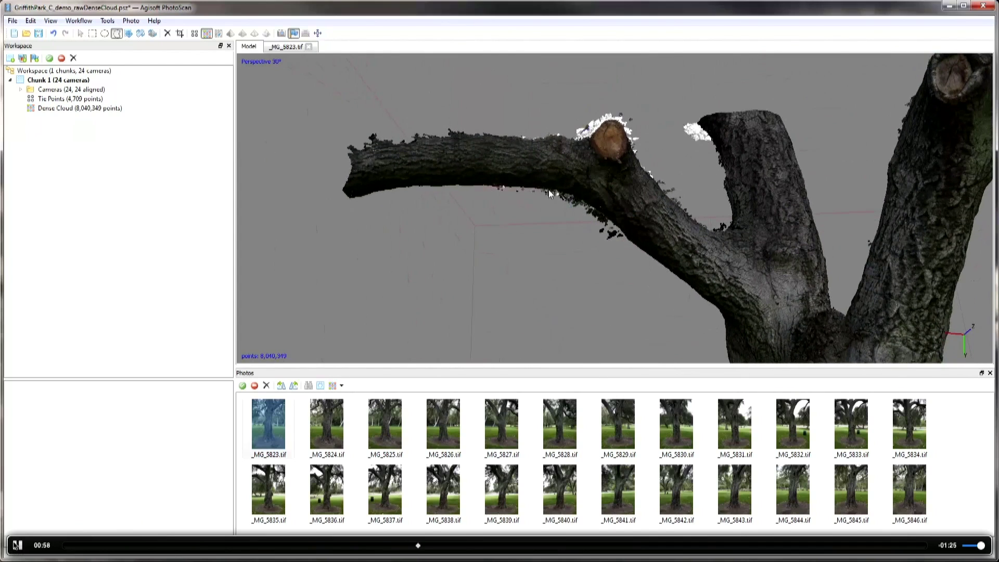
pyautogui.press('Delete')
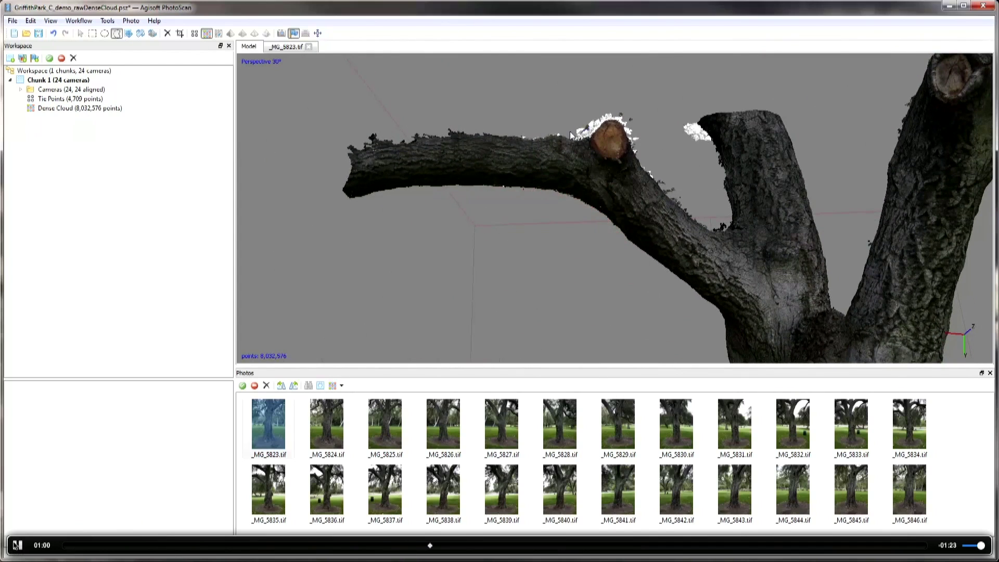
# Delete the white stray points above the sawn knot and beside the tip of the upright limb.
pyautogui.press('Delete')
pyautogui.moveTo(710, 141); pyautogui.dragTo(688, 171)
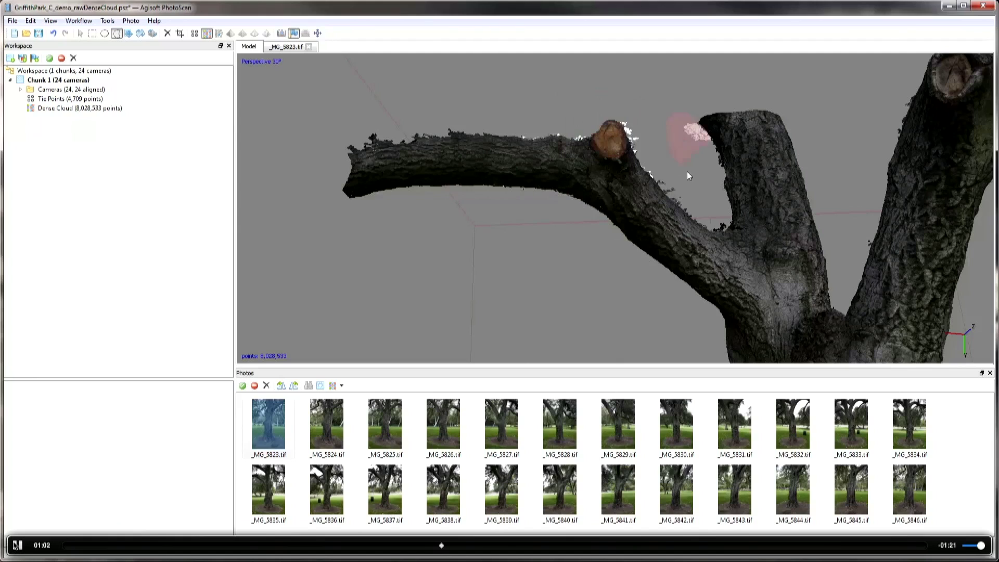
pyautogui.press('Delete')
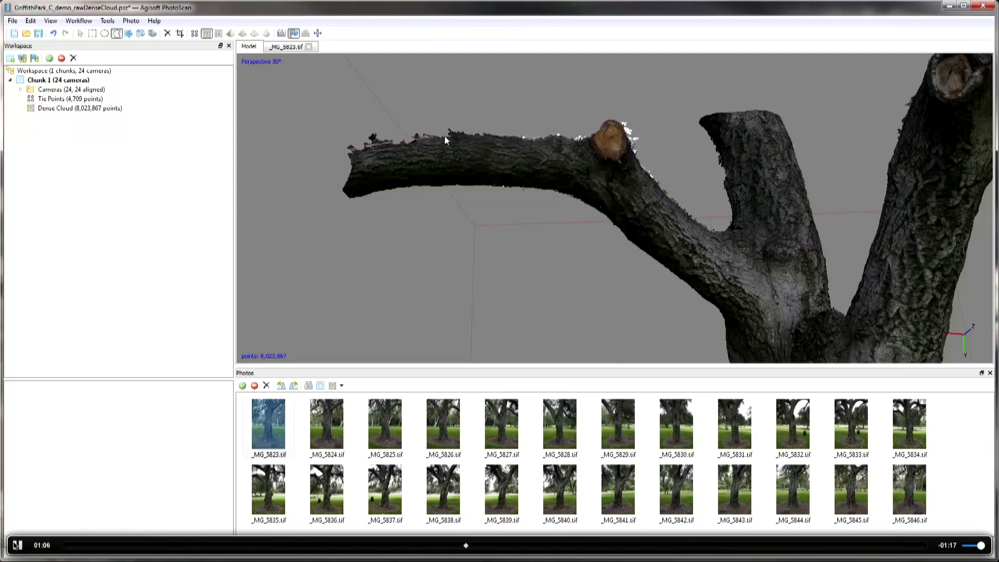
# Trim the ragged points along the upper edge of the long branch near its free end, from two viewing angles.
pyautogui.moveTo(444, 139)
pyautogui.mouseDown()
pyautogui.moveTo(343, 96)
pyautogui.moveTo(341, 104)
pyautogui.mouseUp()
pyautogui.press('Delete')
pyautogui.press('space')
pyautogui.moveTo(719, 223)
pyautogui.mouseDown()
pyautogui.moveTo(613, 245)
pyautogui.moveTo(627, 219)
pyautogui.moveTo(697, 210)
pyautogui.mouseUp()
pyautogui.press('space')
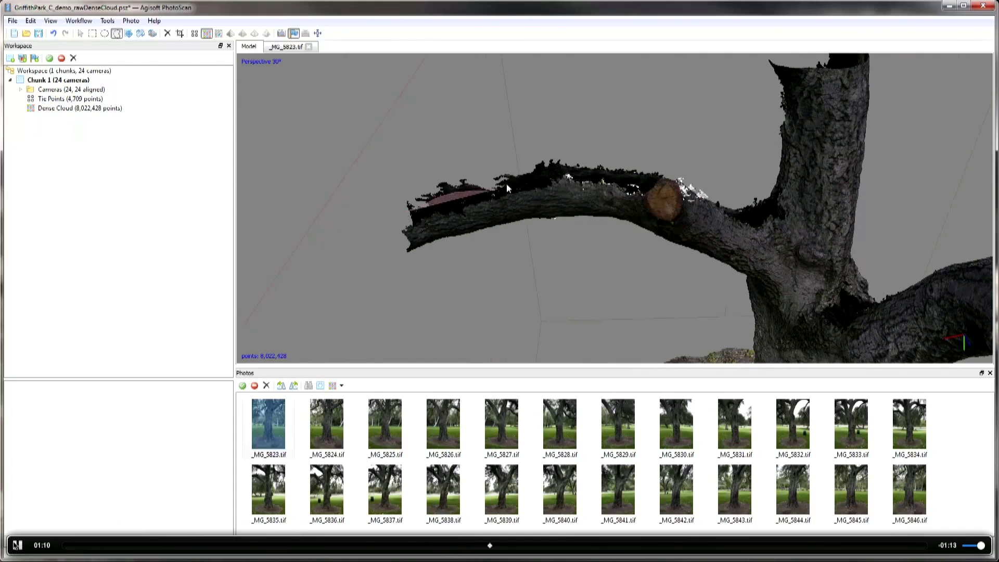
pyautogui.moveTo(507, 184)
pyautogui.mouseDown()
pyautogui.moveTo(596, 146)
pyautogui.moveTo(417, 169)
pyautogui.mouseUp()
pyautogui.press('Delete')
# Delete the white points behind the sawn knot and the small stray cluster beside the upright limb.
pyautogui.click(81, 33)
pyautogui.moveTo(618, 211); pyautogui.dragTo(546, 156)
pyautogui.press('space')
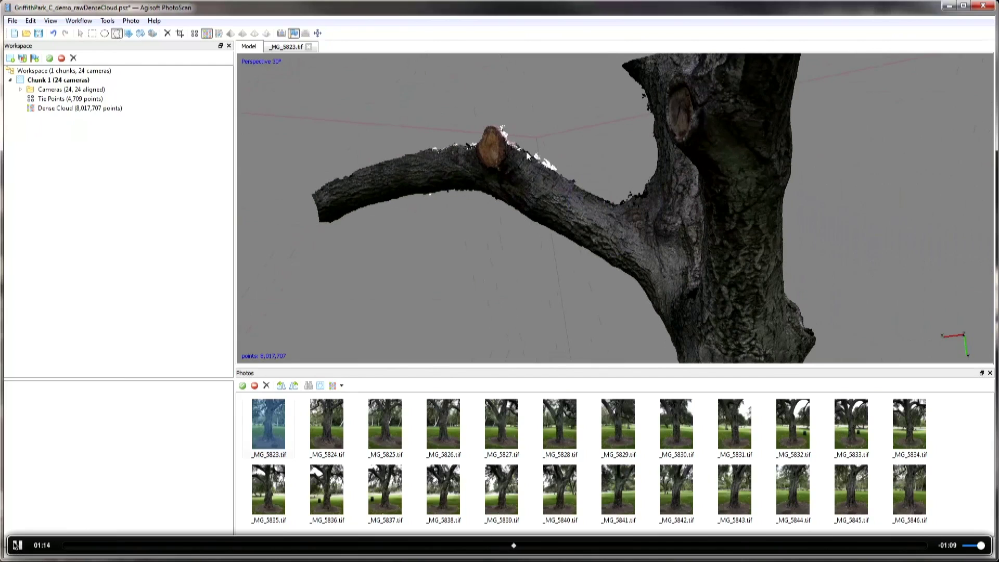
pyautogui.press('Delete')
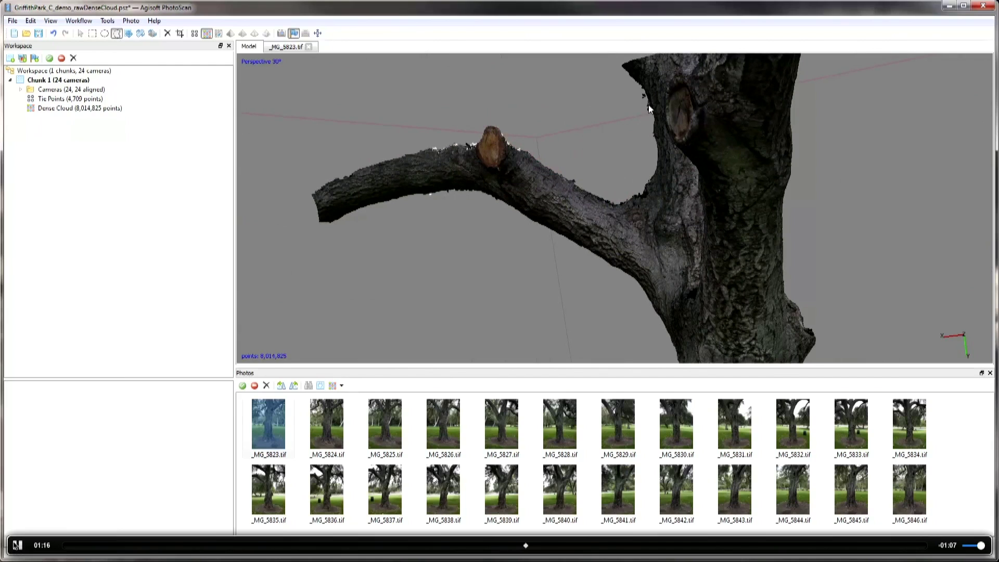
pyautogui.press('Delete')
# Delete the stray points beside the upright limb's tip and the ragged end of the thick branch.
pyautogui.press('space')
pyautogui.moveTo(542, 201); pyautogui.dragTo(622, 192)
pyautogui.click(117, 35)
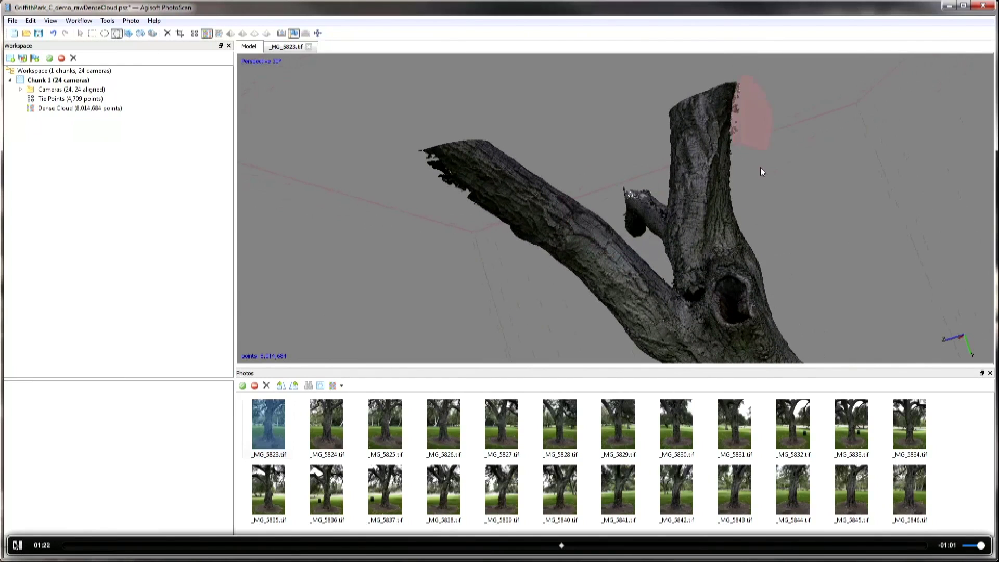
pyautogui.press('Delete')
pyautogui.press('Delete')
pyautogui.press('v')
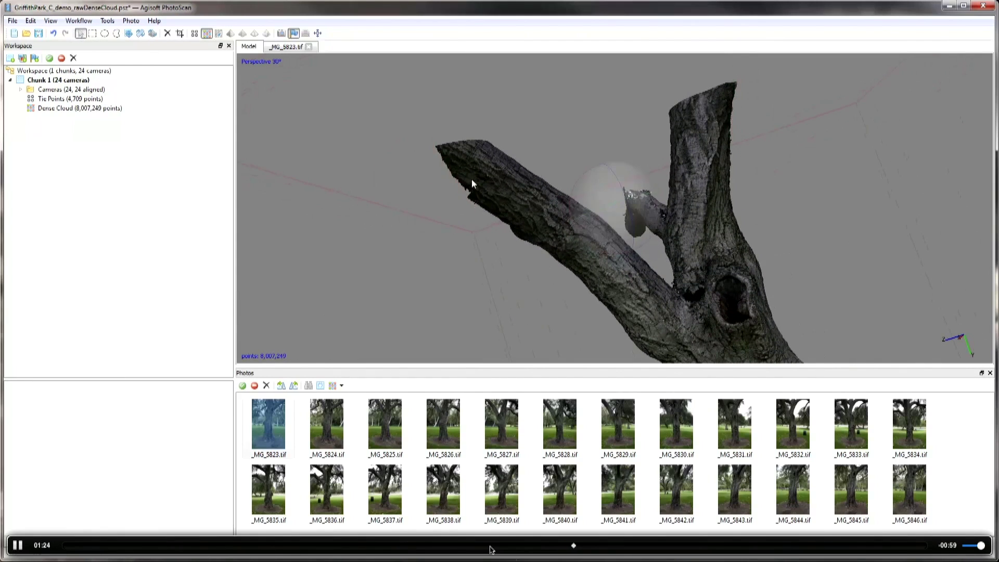
pyautogui.moveTo(471, 179); pyautogui.dragTo(634, 212)
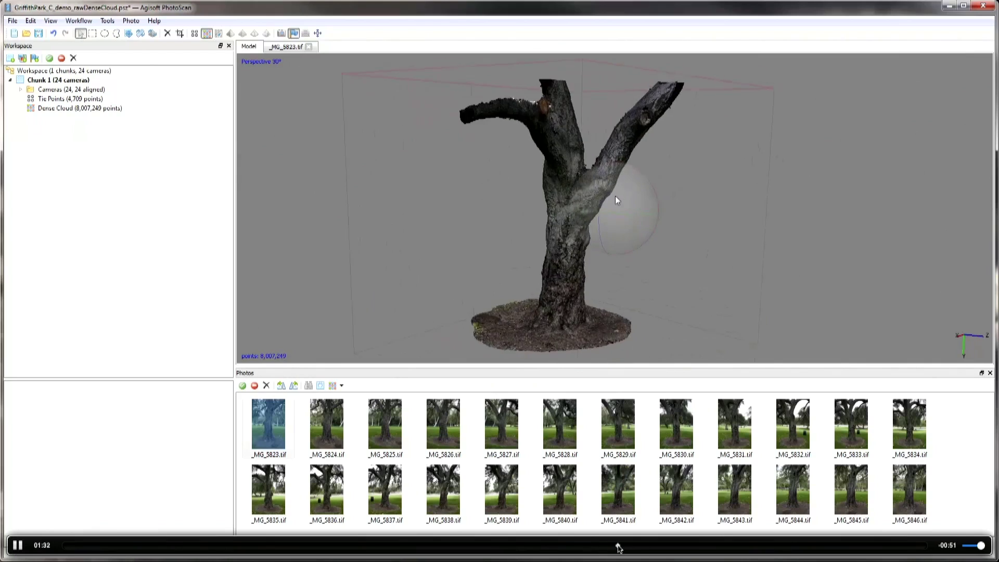
pyautogui.click(639, 546)
pyautogui.moveTo(639, 547); pyautogui.dragTo(806, 545)
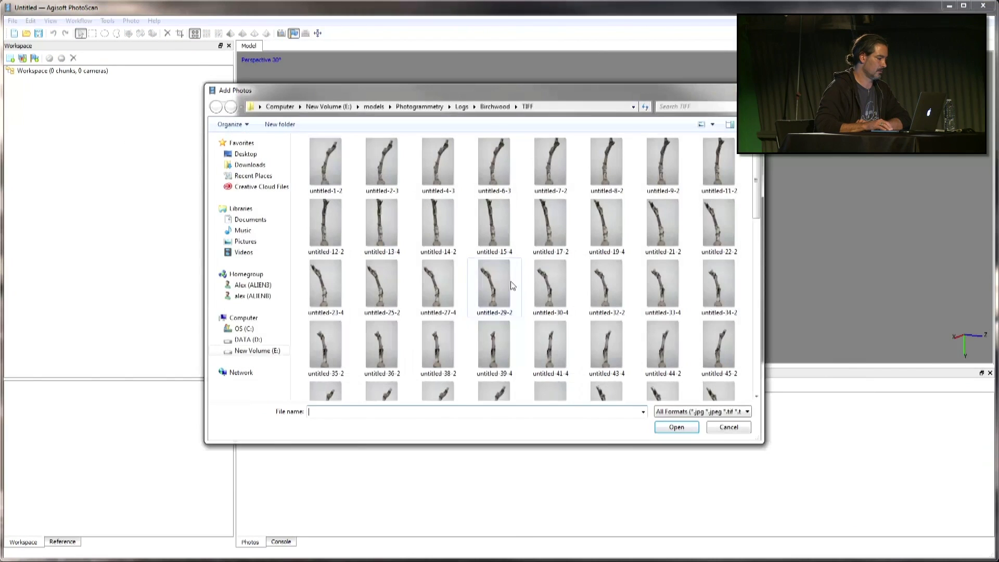
# Add all photos from the Birchwood TIFF folder, untitled-1-2 through untitled-151, and open the first photo.
pyautogui.click(329, 160)
pyautogui.scroll(-10, 696, 390)
pyautogui.keyDown('shift'); pyautogui.click(671, 385); pyautogui.keyUp('shift')
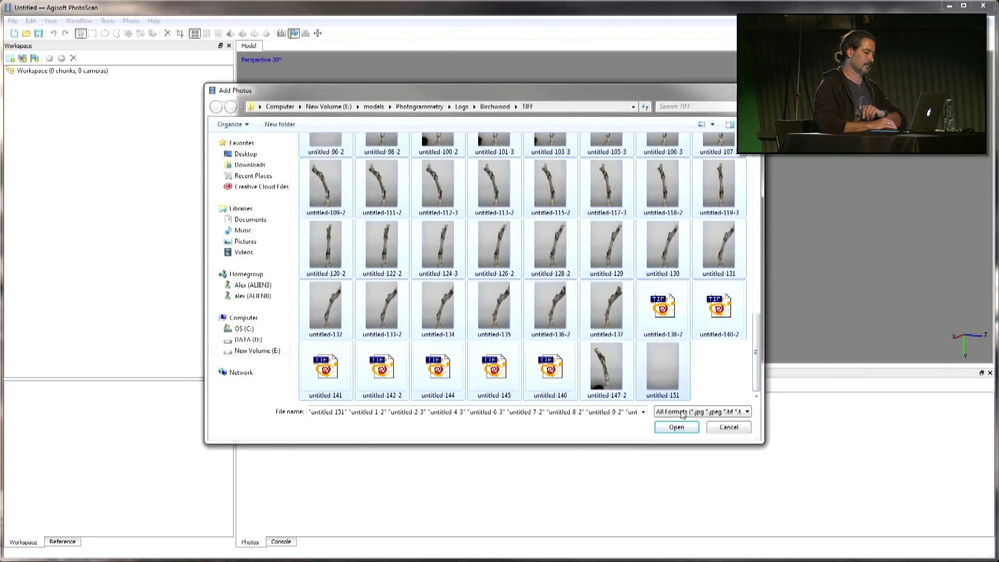
pyautogui.click(677, 426)
pyautogui.doubleClick(270, 429)
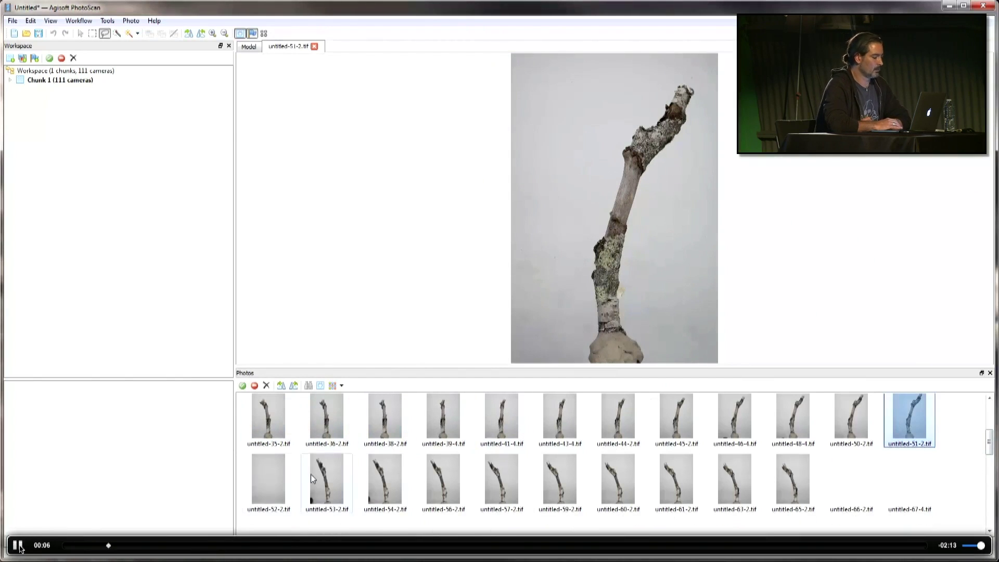
pyautogui.click(19, 546)
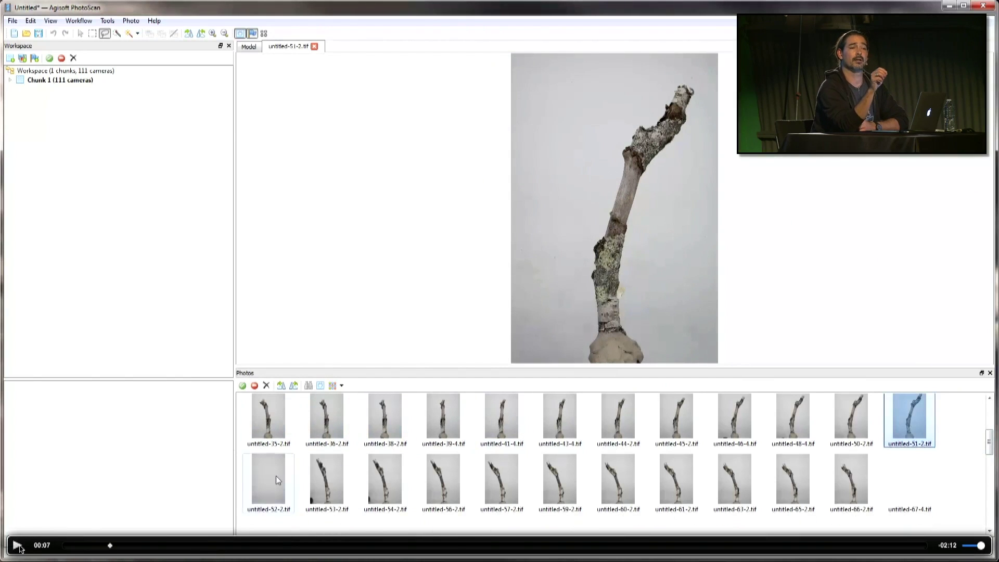
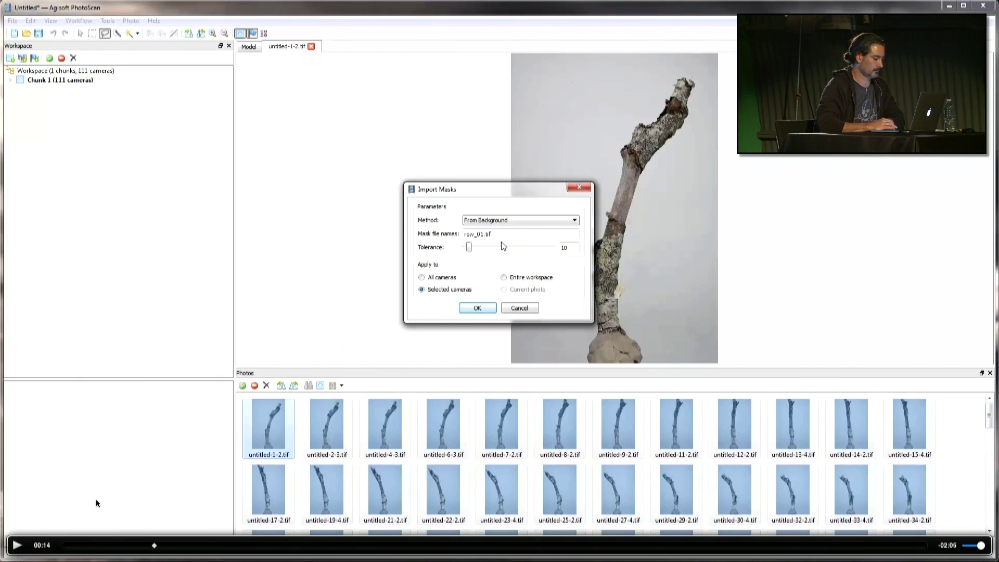
pyautogui.click(16, 545)
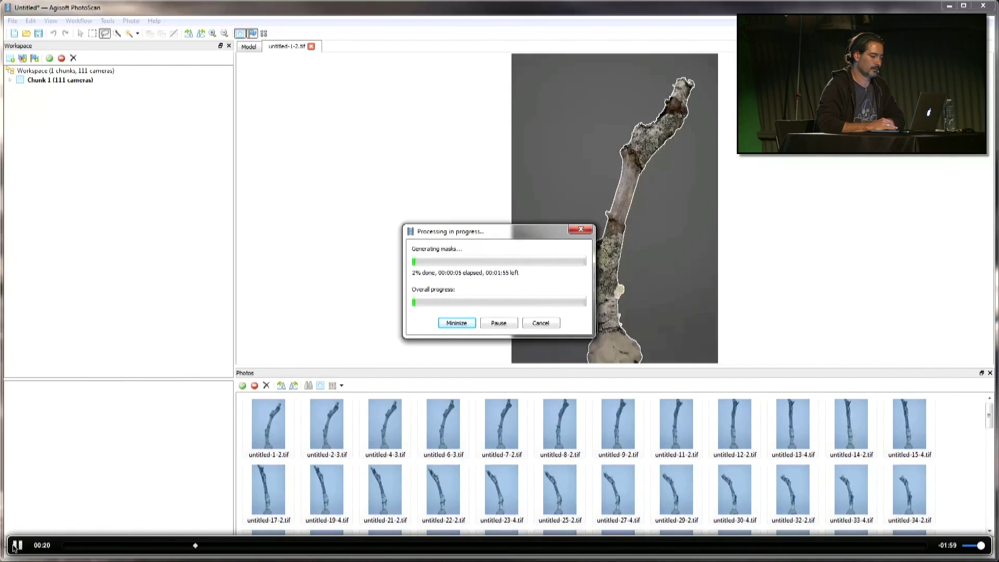
pyautogui.click(16, 544)
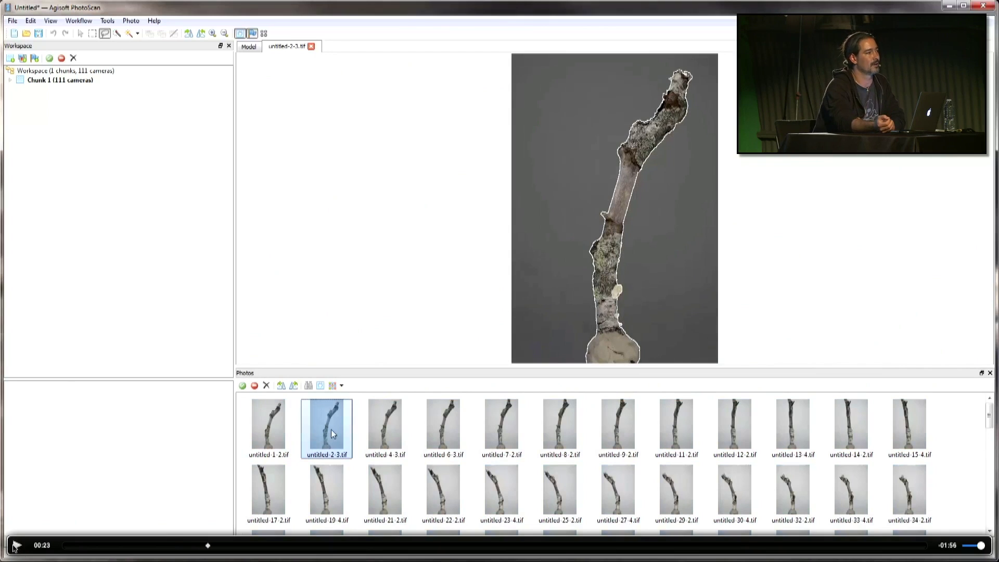
pyautogui.click(16, 545)
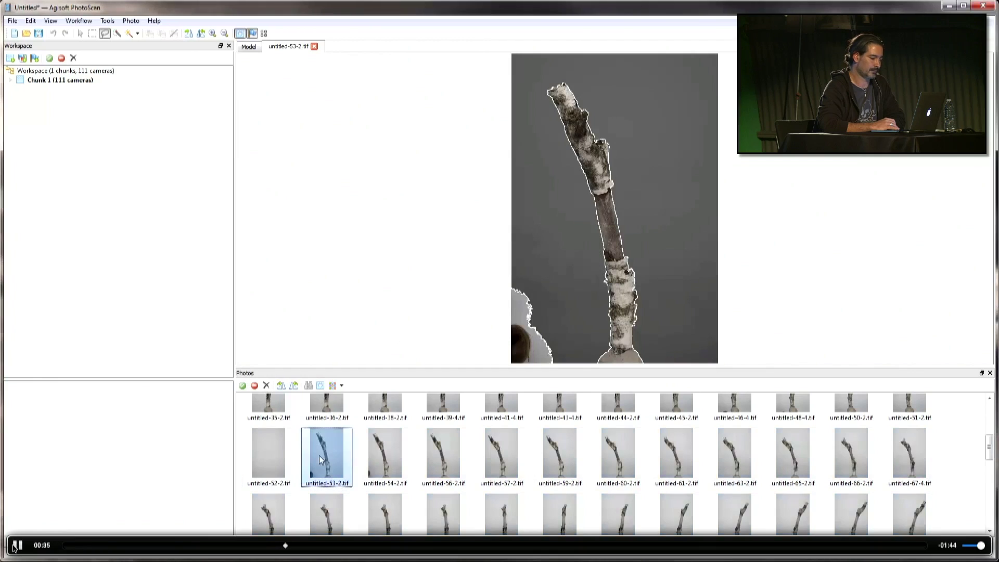
pyautogui.click(17, 545)
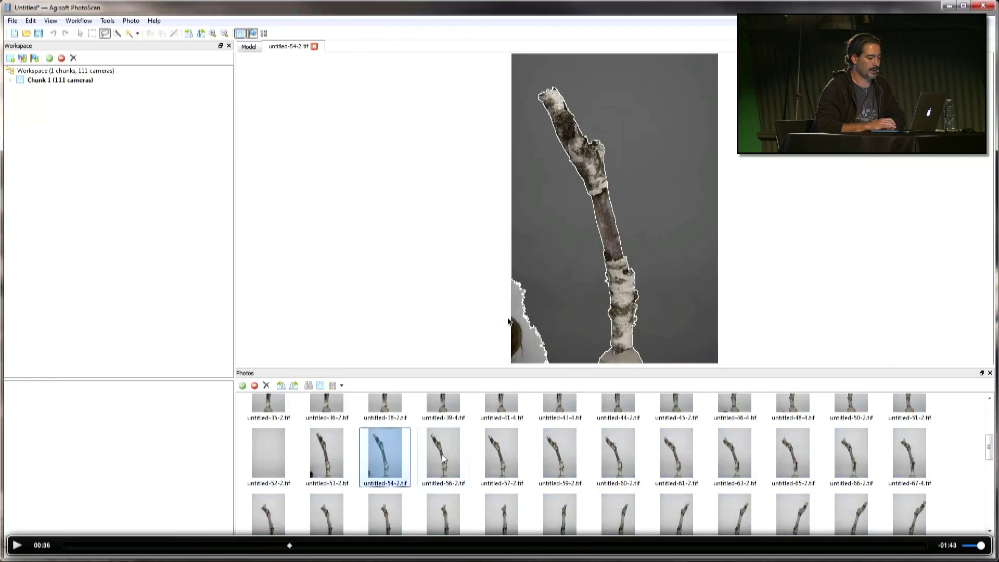
pyautogui.press('Right')
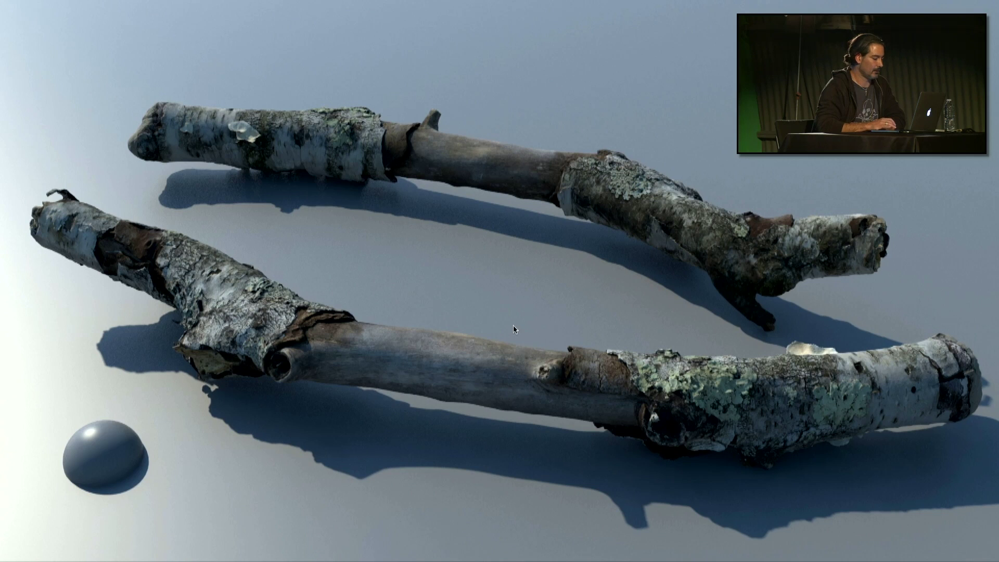
pyautogui.press('Right')
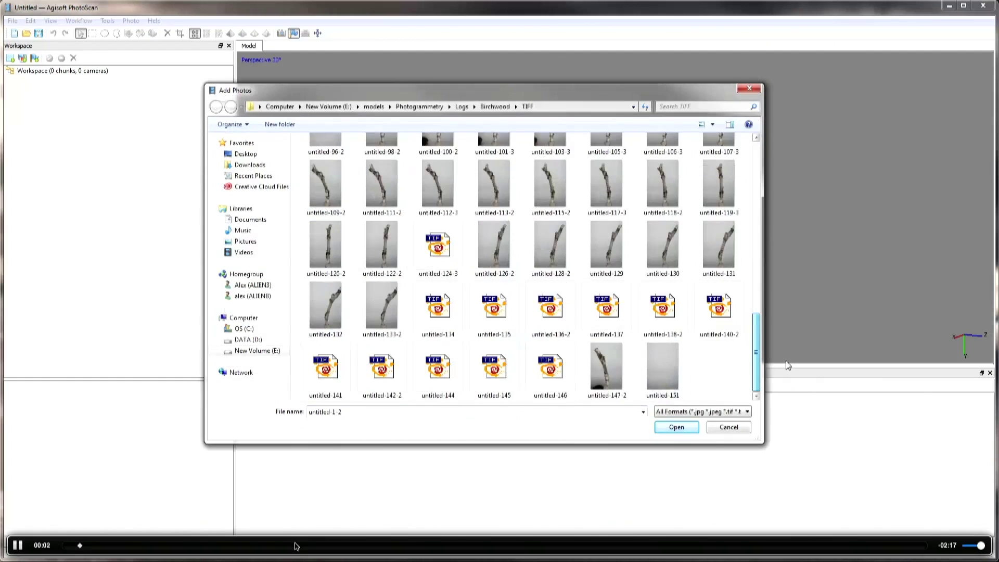
pyautogui.moveTo(298, 545); pyautogui.dragTo(307, 546)
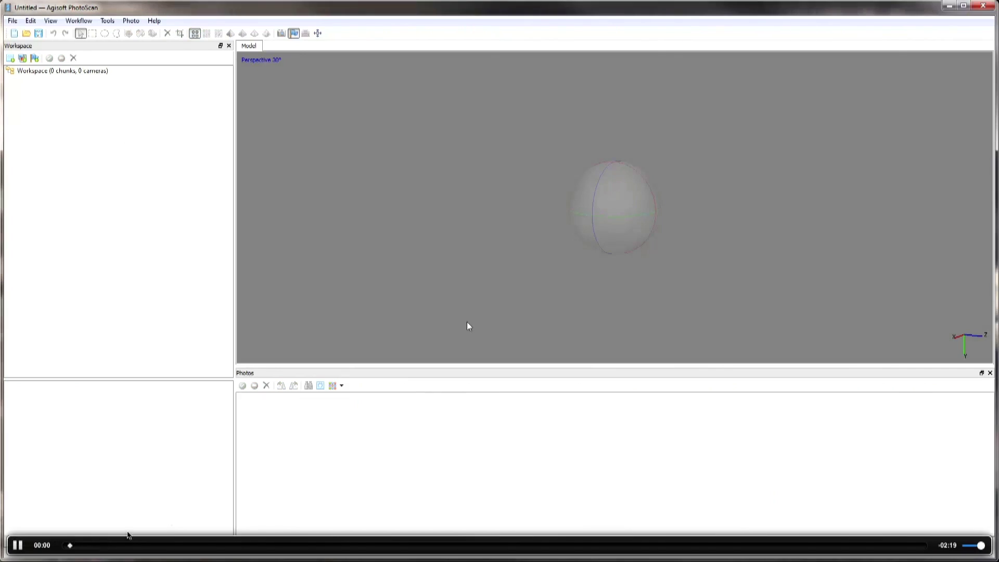
pyautogui.moveTo(70, 545)
pyautogui.mouseDown()
pyautogui.moveTo(323, 544)
pyautogui.moveTo(308, 546)
pyautogui.mouseUp()
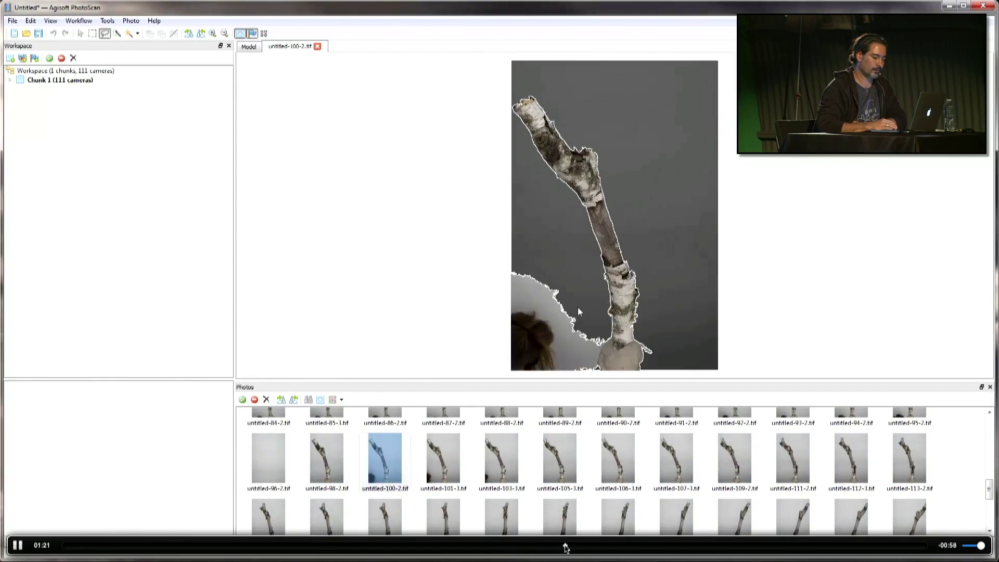
pyautogui.moveTo(565, 545); pyautogui.dragTo(873, 544)
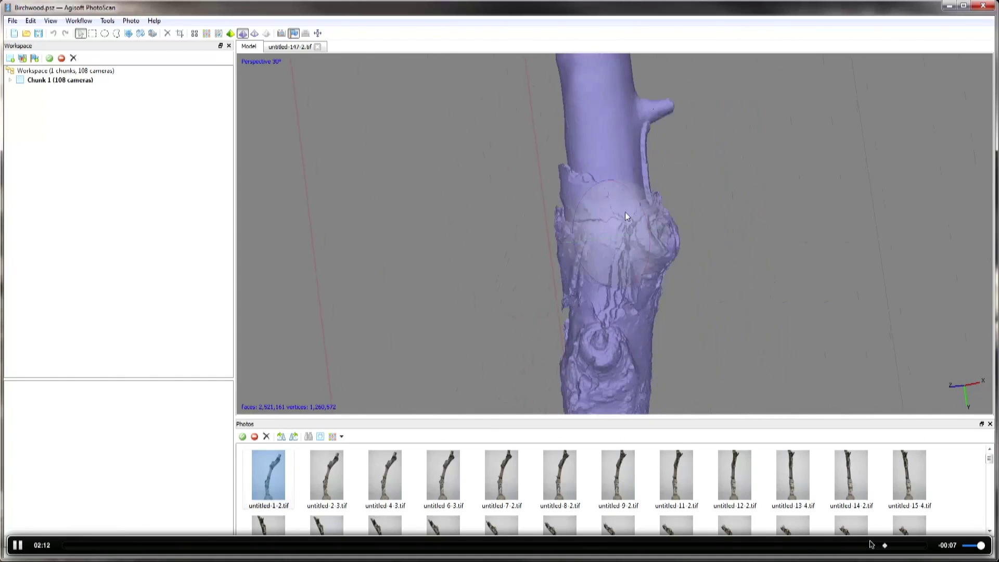
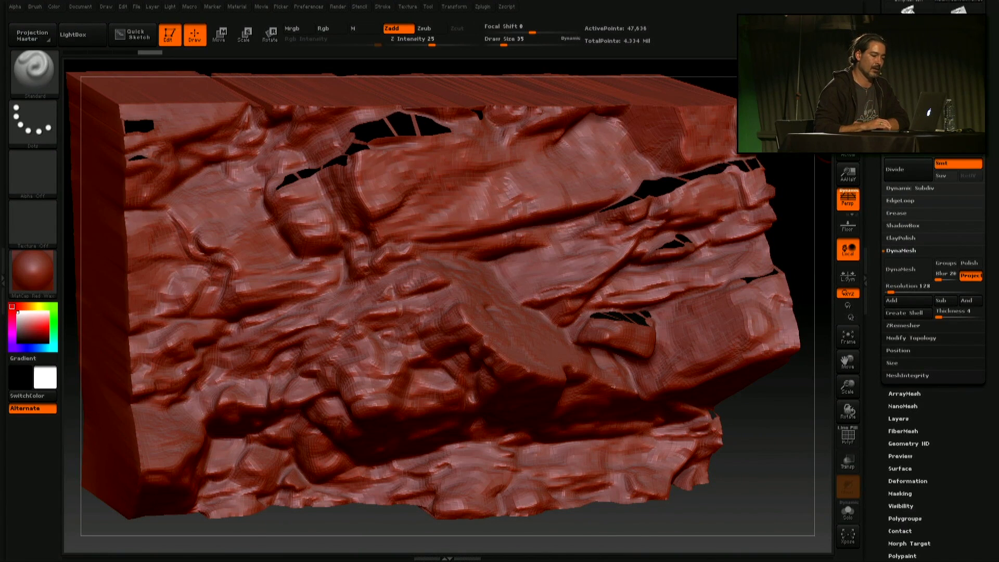
# In ZBrush, remesh the canyon rock wall with DynaMesh at resolution 128 and Project enabled.
pyautogui.click(909, 269)
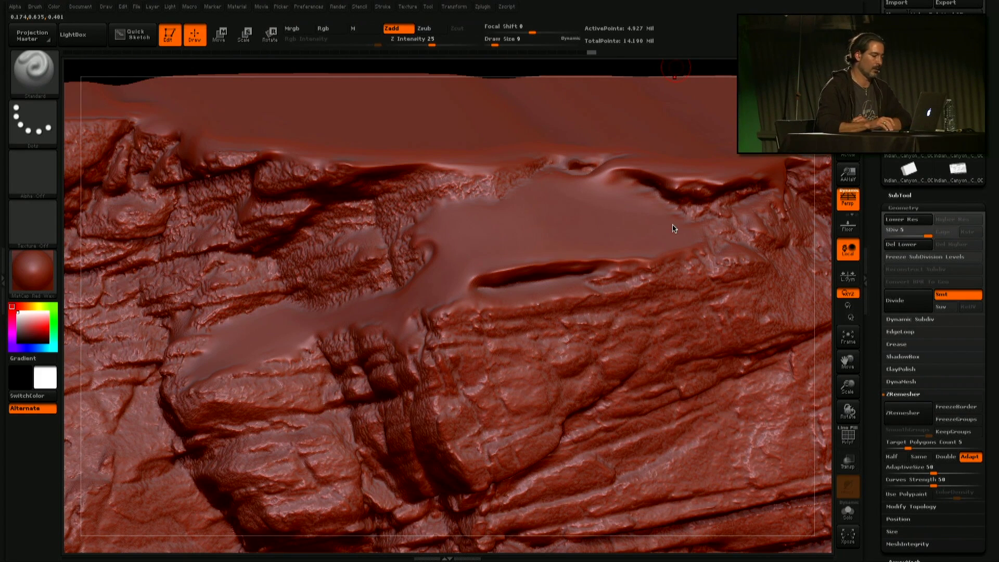
# Open the LightBox content browser.
pyautogui.press(',')
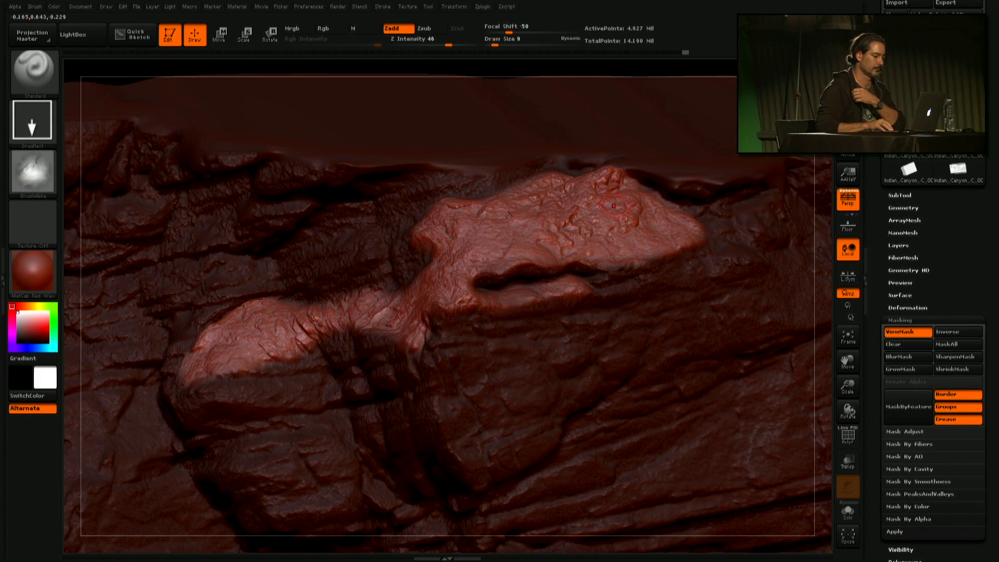
# Frame the whole rock wall and hide its mask display.
pyautogui.press('f')
pyautogui.hotkey('ctrl', 'h')
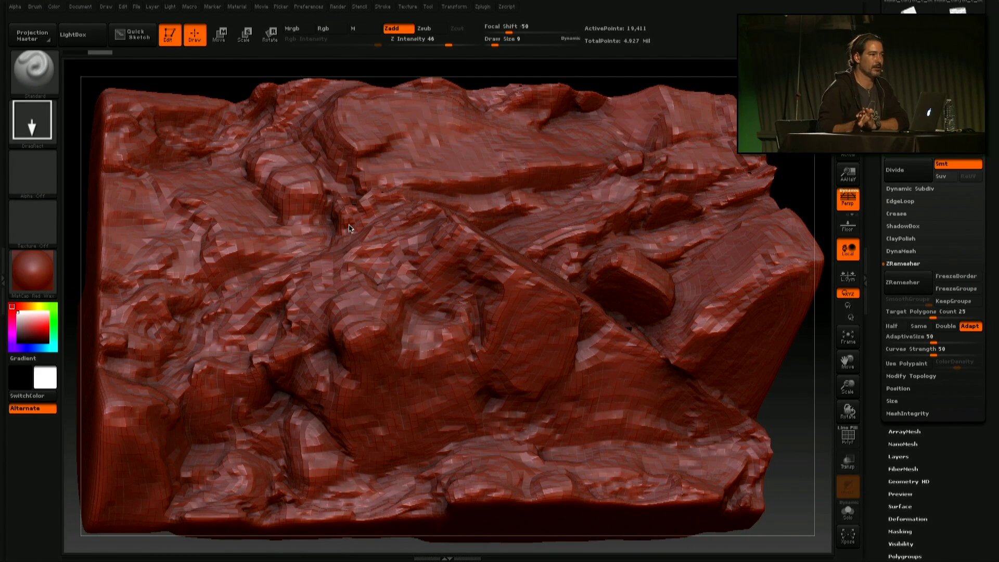
# Switch the rock wall repeatedly between its lowest and highest subdivision levels to compare base form with surface detail.
pyautogui.press('d')
pyautogui.press('d')
pyautogui.press('d')
pyautogui.press('d')
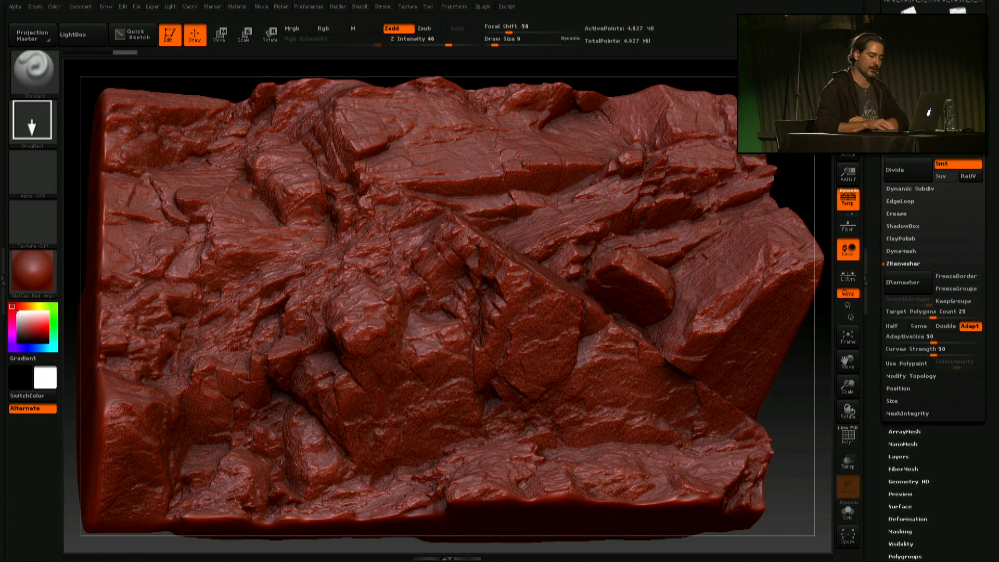
pyautogui.hotkey('shift', 'd')
pyautogui.hotkey('shift', 'd')
pyautogui.hotkey('shift', 'd')
pyautogui.hotkey('shift', 'd')
pyautogui.press('d')
pyautogui.press('d')
pyautogui.press('d')
pyautogui.press('d')
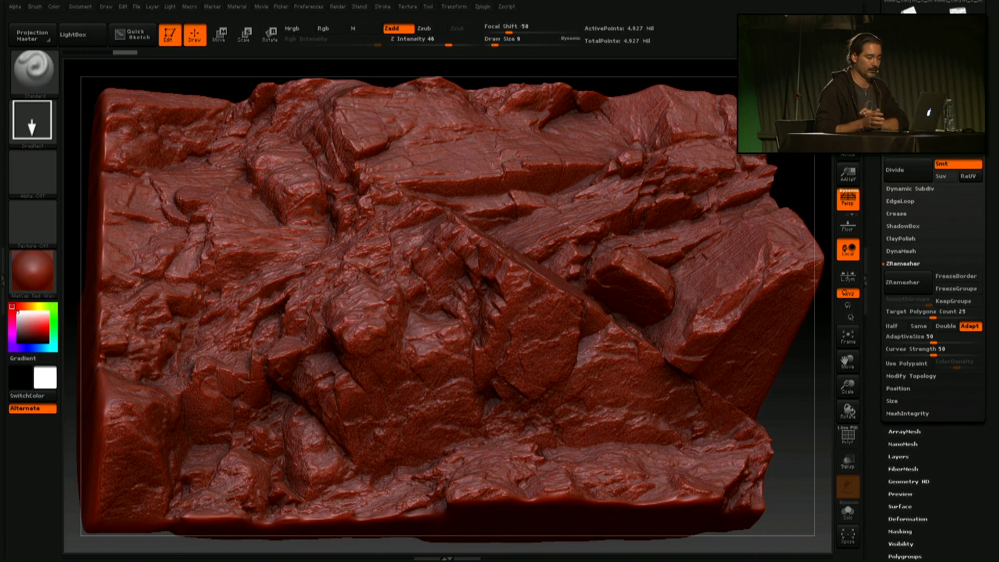
pyautogui.hotkey('shift', 'd')
pyautogui.hotkey('shift', 'd')
pyautogui.hotkey('shift', 'd')
pyautogui.hotkey('shift', 'd')
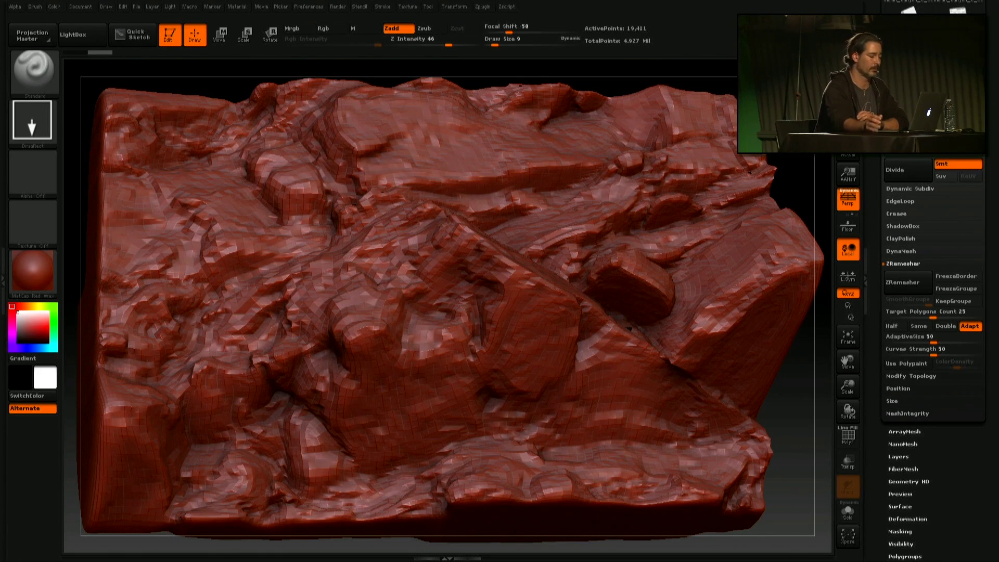
# Raise the rock wall back to its highest subdivision level.
pyautogui.press('d')
pyautogui.press('d')
pyautogui.press('d')
pyautogui.press('d')
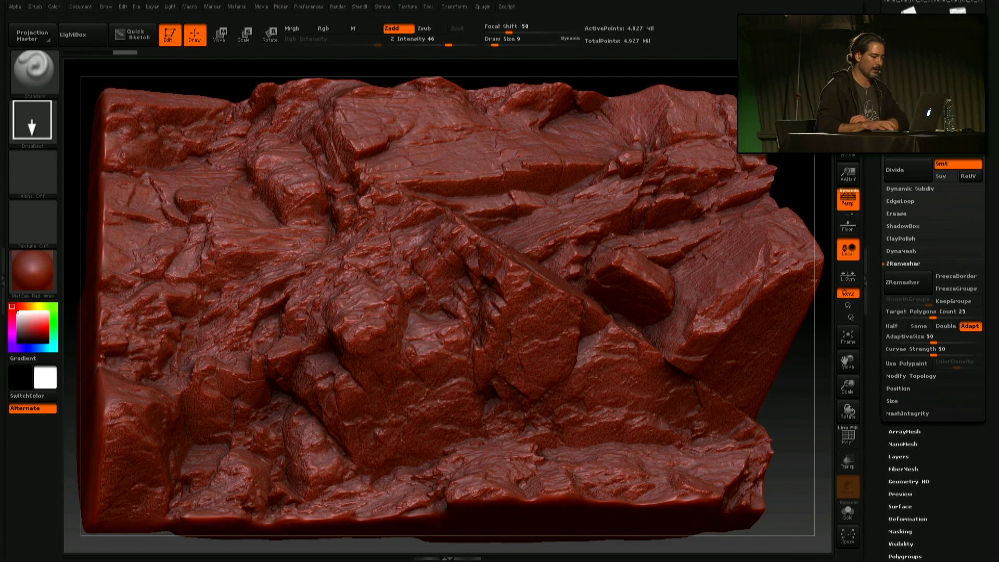
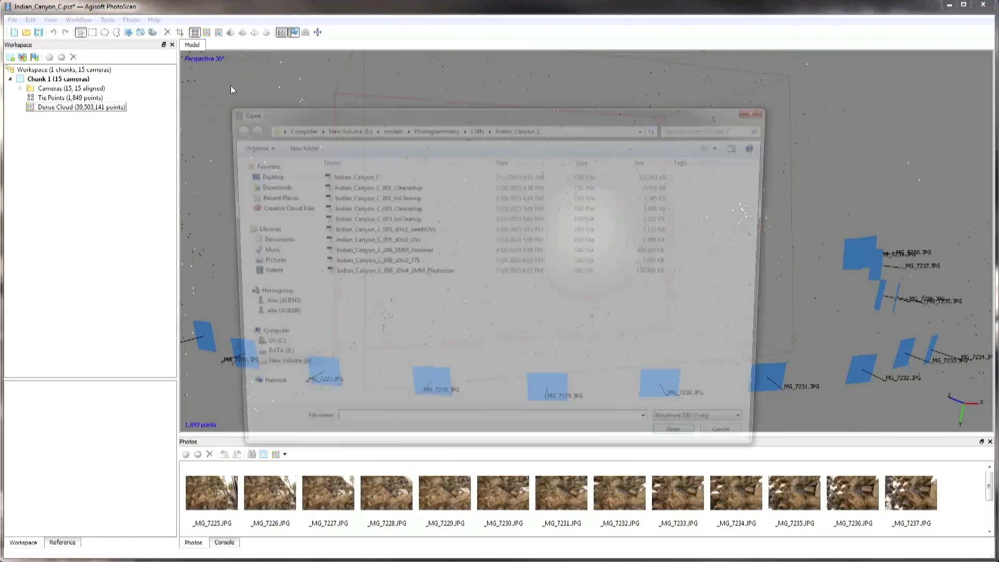
# In PhotoScan, import the Photoscan version of the Indian_Canyon_C rock OBJ with zero shift.
pyautogui.click(453, 274)
pyautogui.click(700, 449)
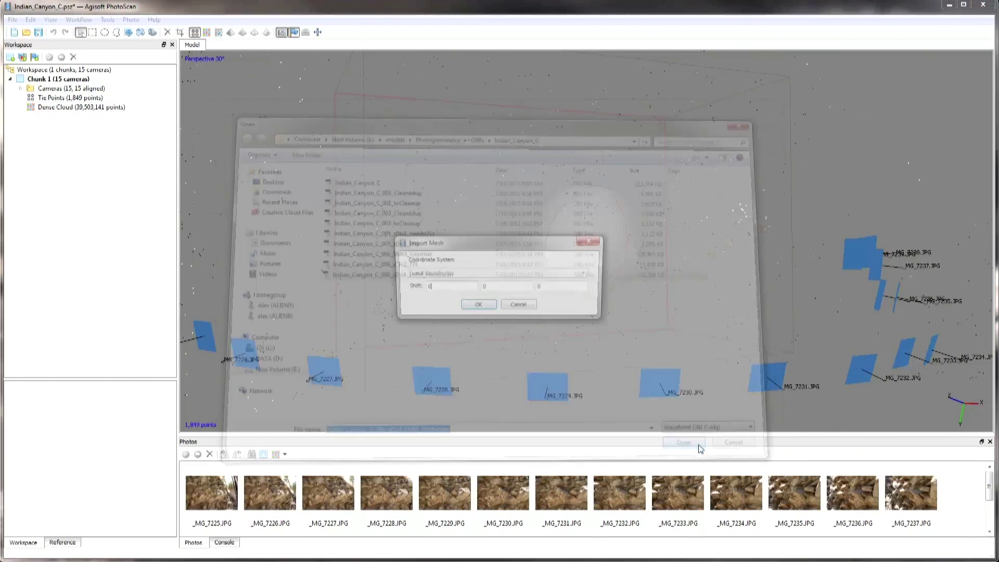
pyautogui.click(484, 307)
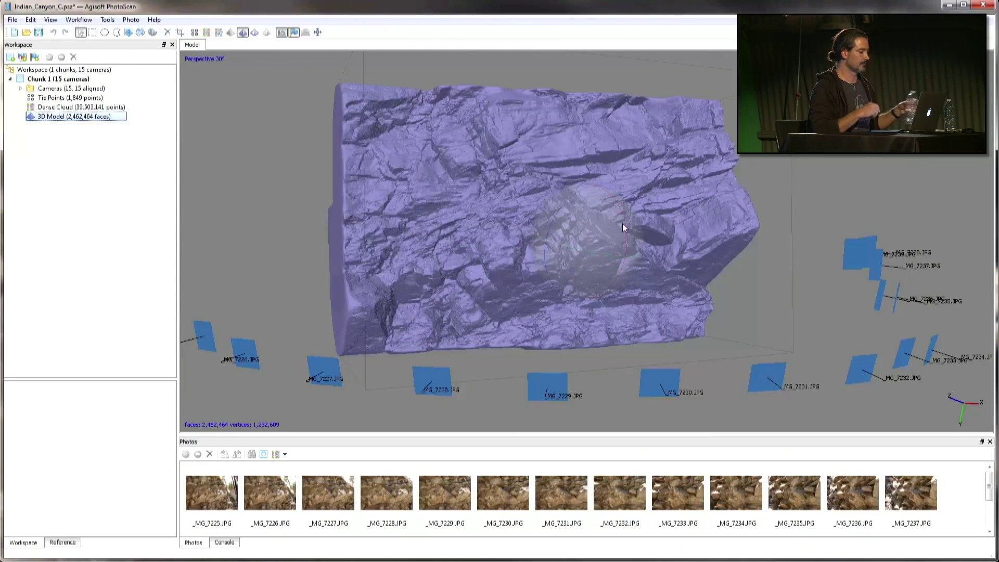
# Hide the camera markers around the imported rock model.
pyautogui.click(281, 32)
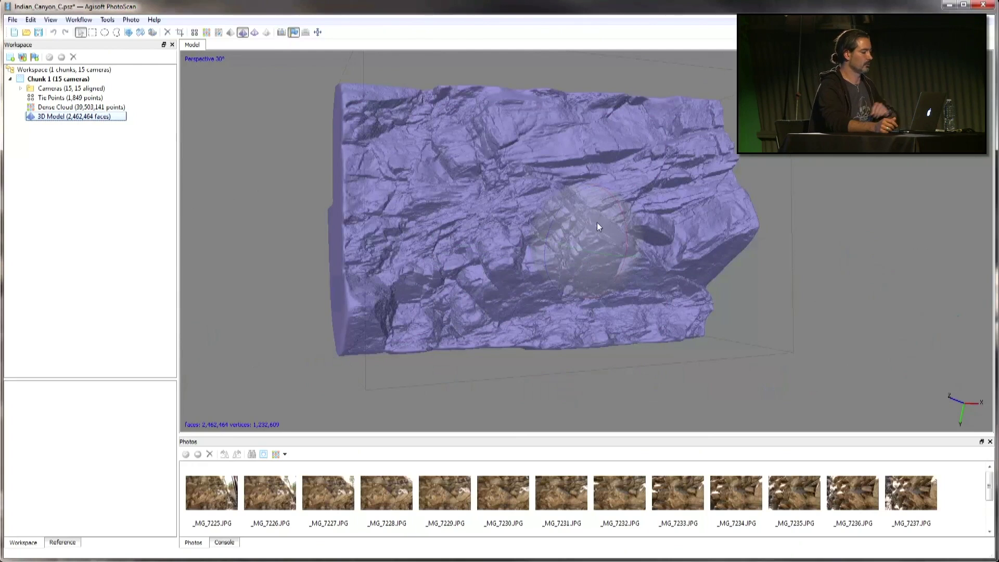
pyautogui.scroll(1, 597, 223)
pyautogui.scroll(1, 596, 215)
pyautogui.moveTo(597, 215); pyautogui.dragTo(611, 242, button='middle')
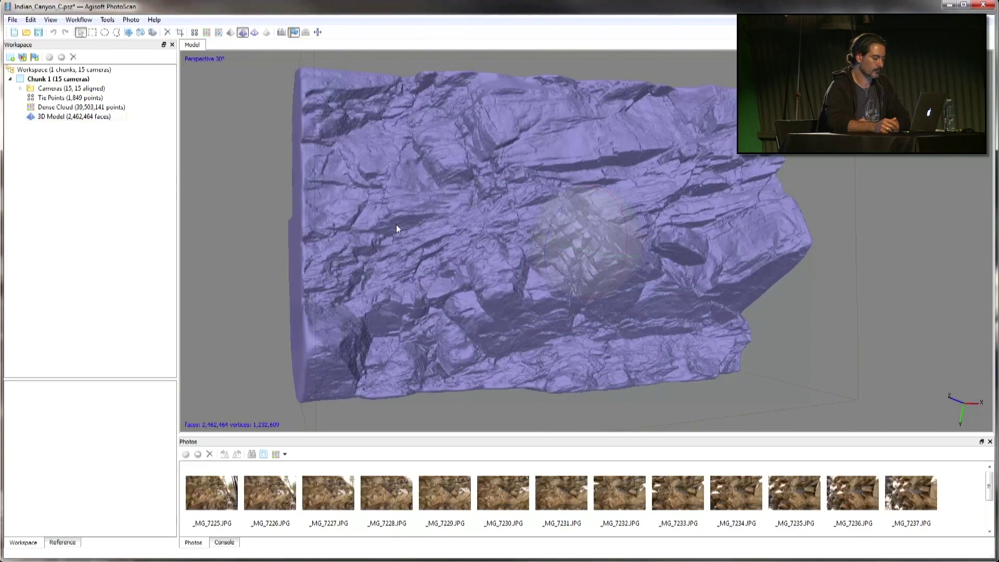
# Build the rock model's texture with Keep uv mapping, Mosaic blending and a texture size of 8192.
pyautogui.click(78, 19)
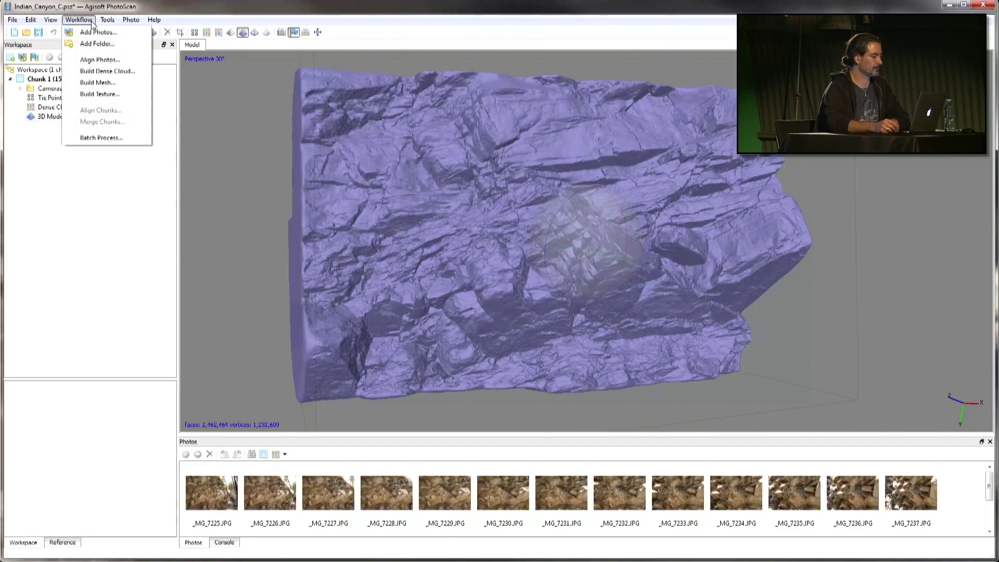
pyautogui.click(103, 94)
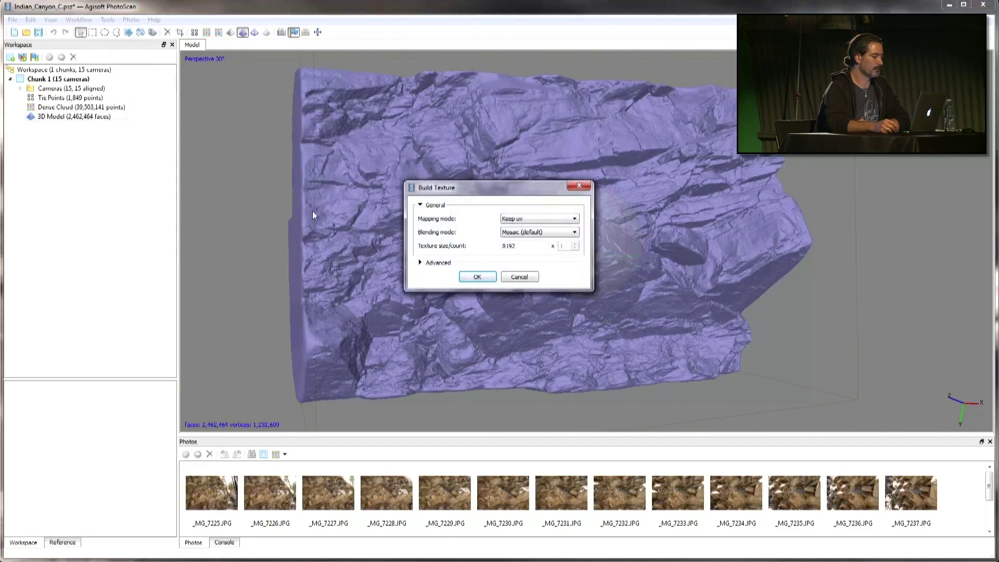
pyautogui.click(430, 265)
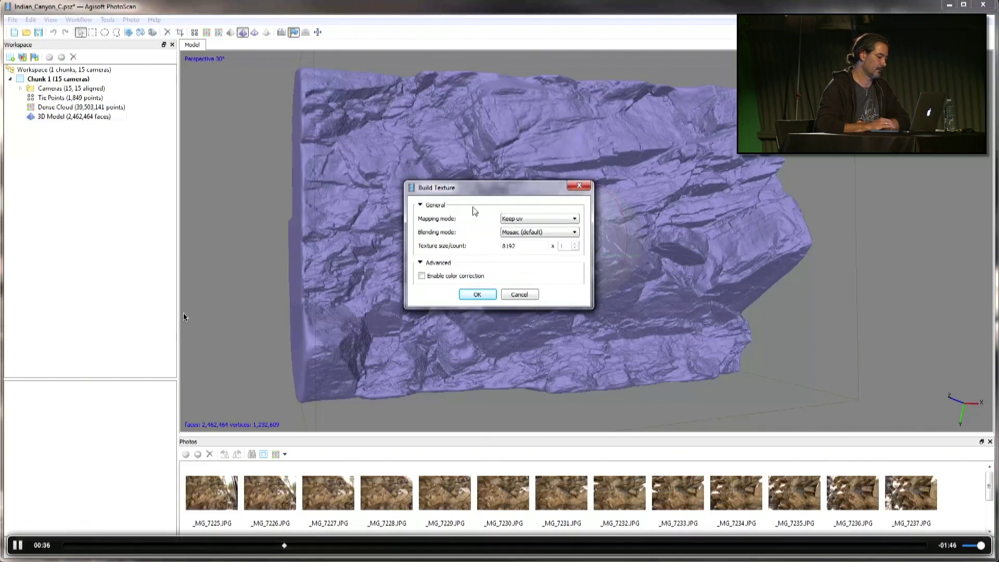
pyautogui.click(562, 226)
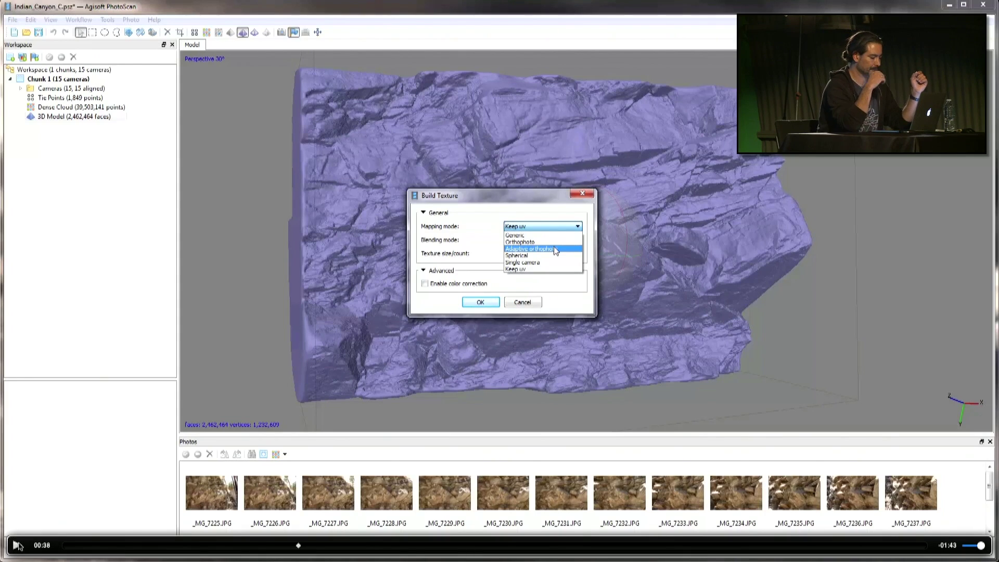
pyautogui.click(554, 269)
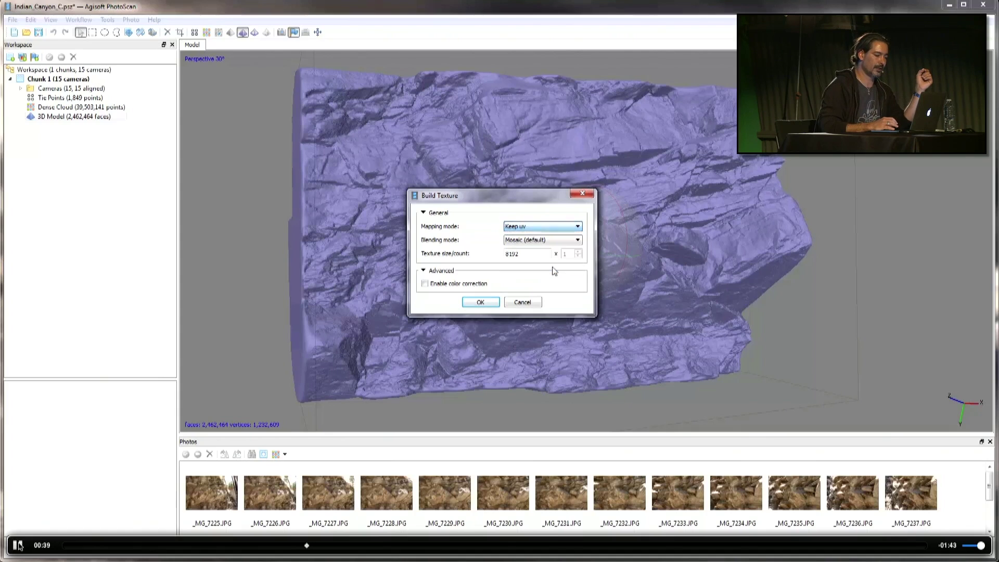
pyautogui.click(480, 303)
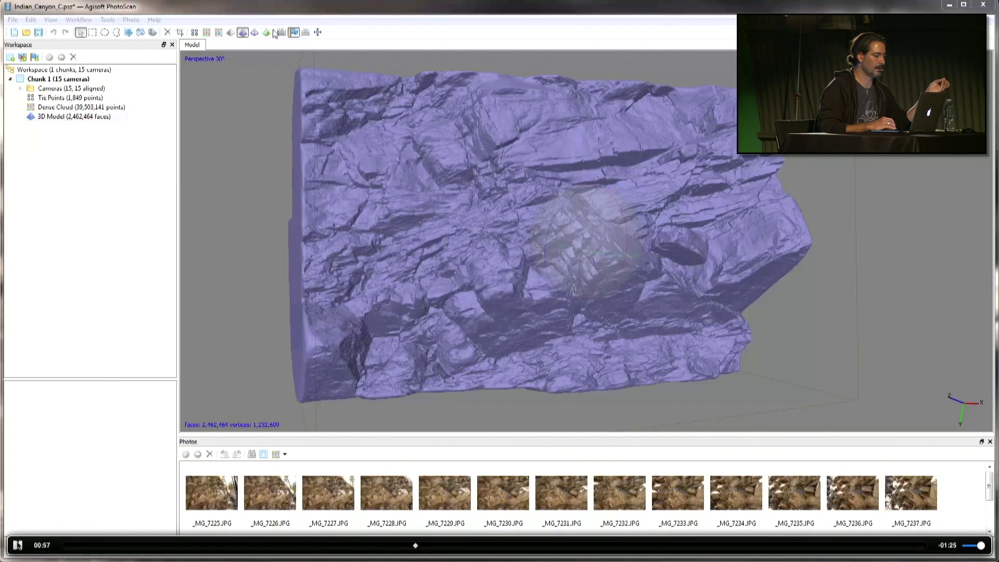
pyautogui.click(18, 545)
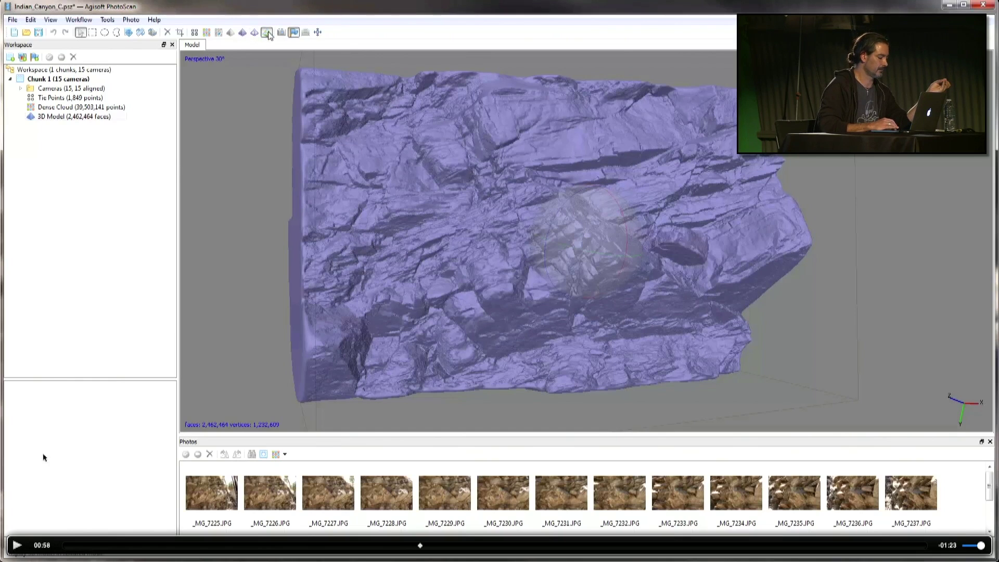
pyautogui.click(17, 546)
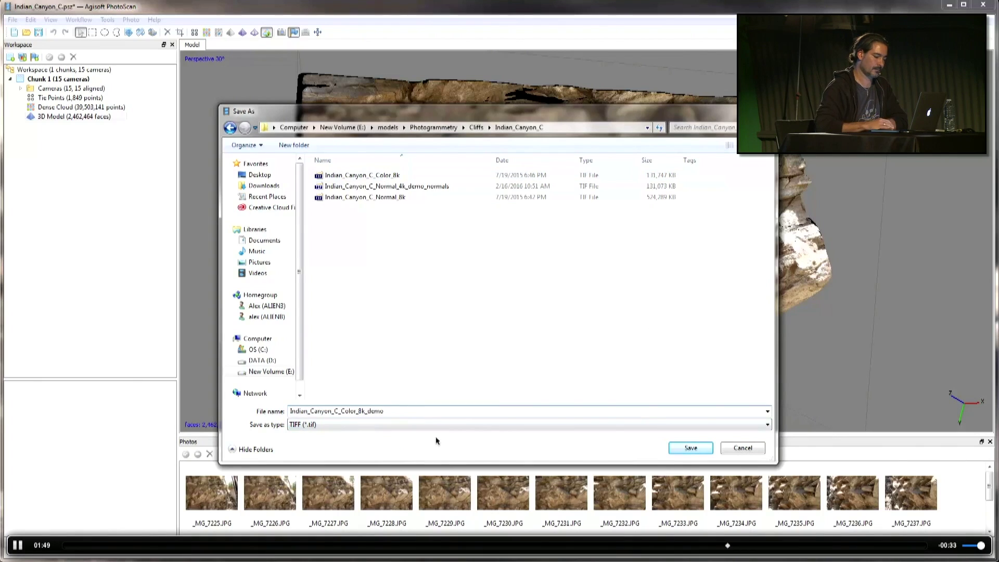
pyautogui.moveTo(736, 546); pyautogui.dragTo(881, 550)
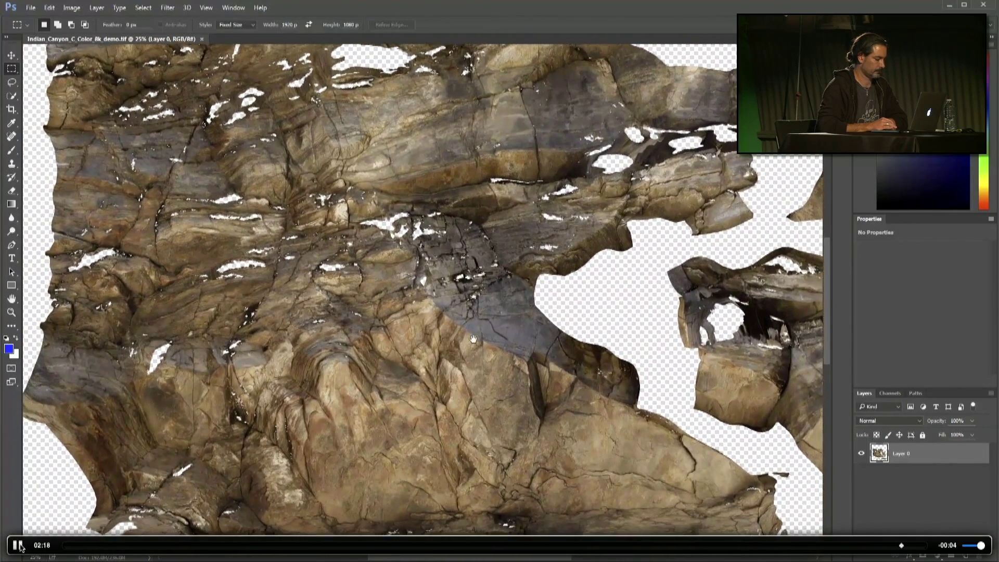
pyautogui.click(20, 546)
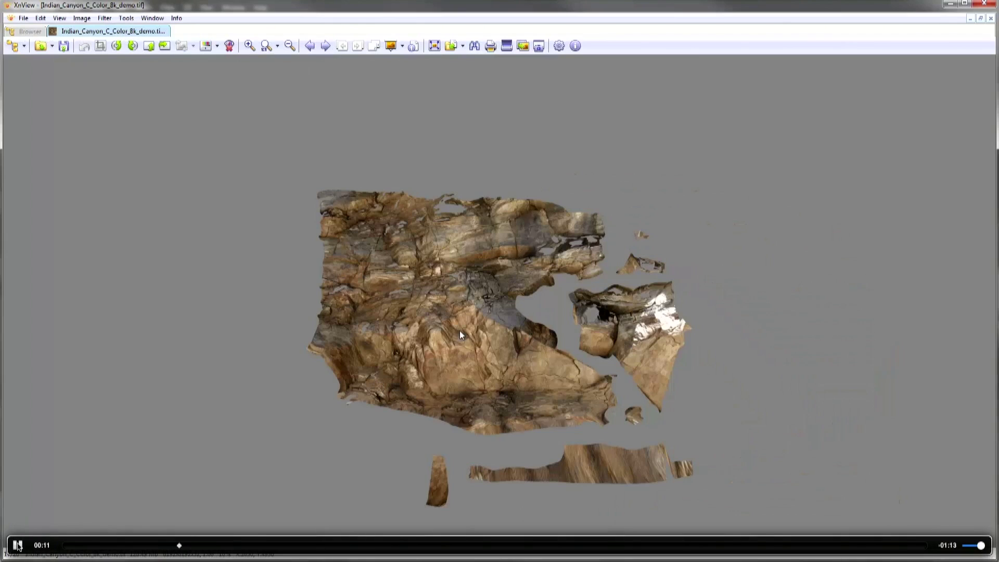
pyautogui.click(17, 545)
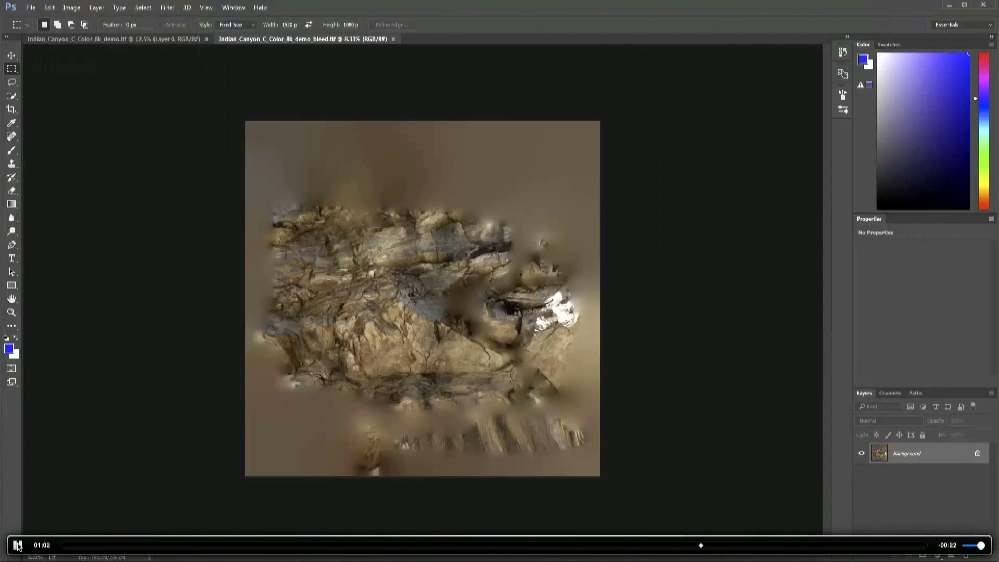
pyautogui.click(17, 546)
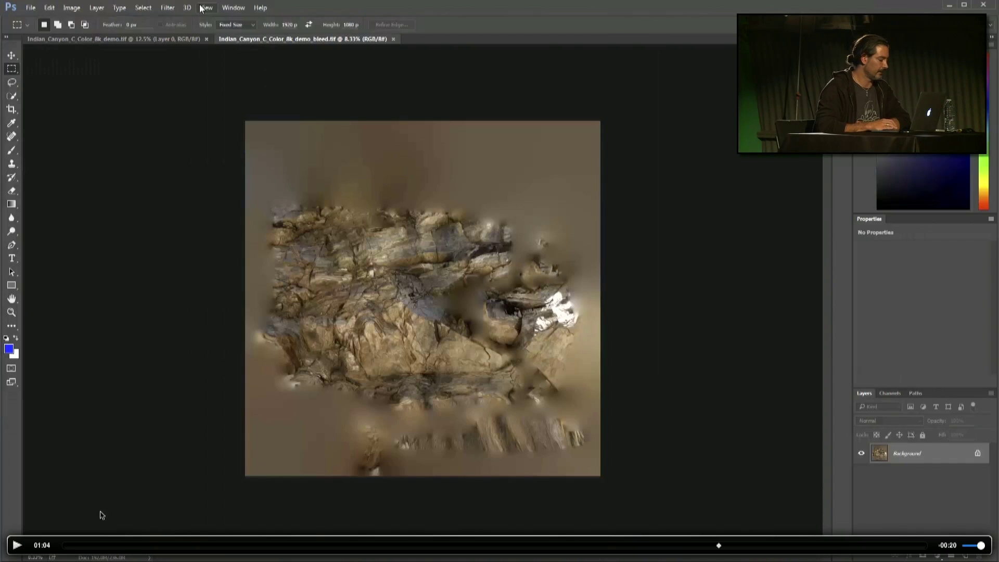
pyautogui.click(19, 546)
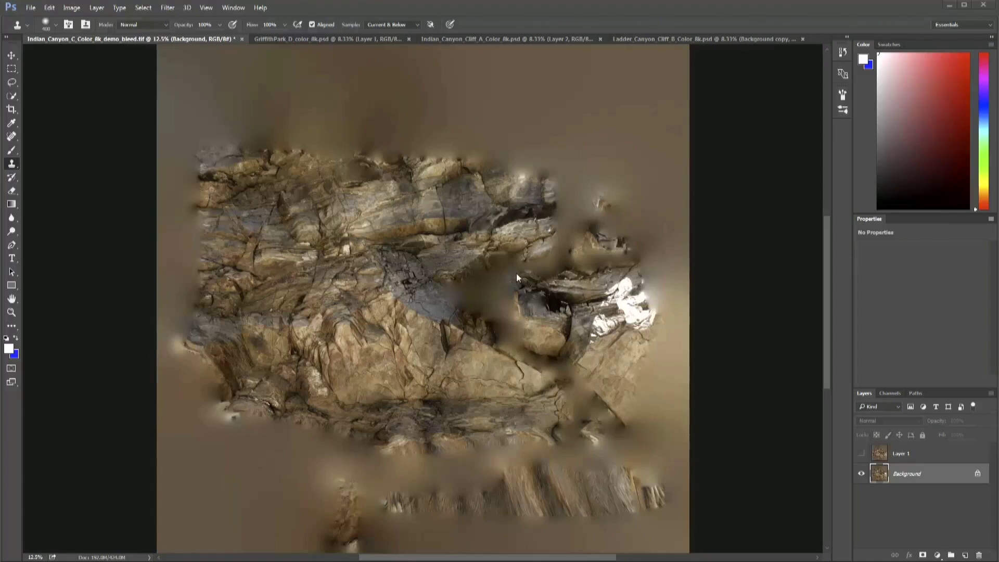
# In Photoshop, add an empty layer above the background of Indian_Canyon_C_Color_8k_demo_bleed.tif for retouching the blown-out rock.
pyautogui.keyDown('alt'); pyautogui.scroll(2, 429, 307); pyautogui.keyUp('alt')
pyautogui.moveTo(502, 313); pyautogui.dragTo(347, 276)
pyautogui.keyDown('alt'); pyautogui.scroll(1, 539, 284); pyautogui.keyUp('alt')
pyautogui.moveTo(539, 284); pyautogui.dragTo(513, 268)
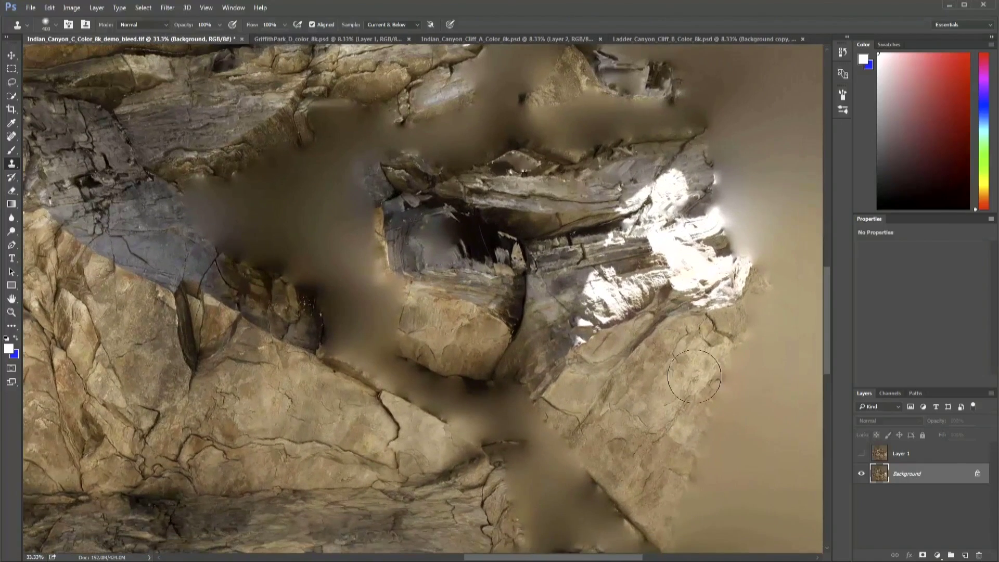
pyautogui.click(965, 555)
# Clone clean rock texture over the blown-out white highlights beside the boulder on Layer 2.
pyautogui.moveTo(433, 267)
pyautogui.mouseDown()
pyautogui.moveTo(524, 218)
pyautogui.moveTo(796, 148)
pyautogui.mouseUp()
pyautogui.keyDown('alt'); pyautogui.scroll(-2, 350, 322); pyautogui.keyUp('alt')
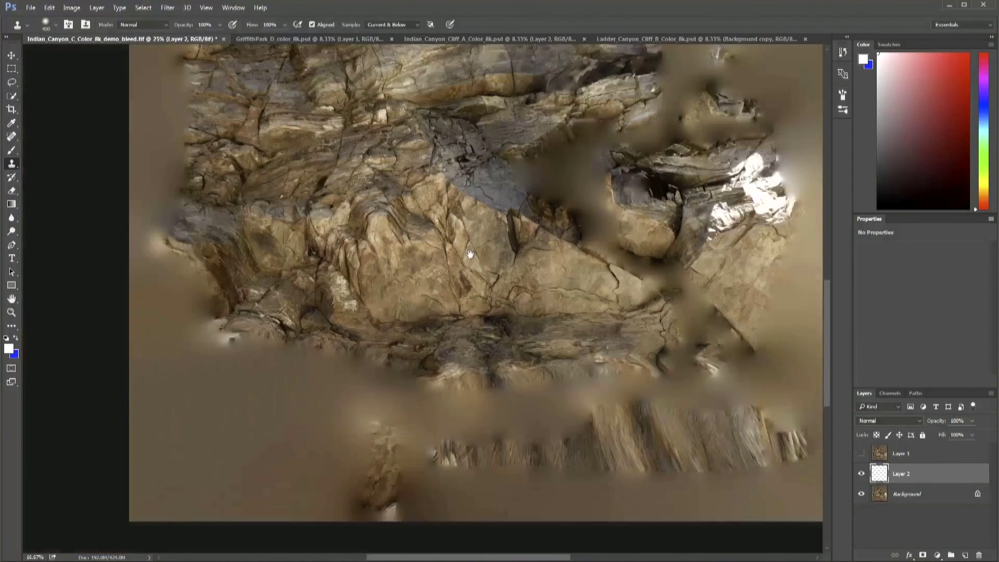
pyautogui.moveTo(533, 272); pyautogui.dragTo(455, 339)
pyautogui.moveTo(599, 292)
pyautogui.mouseDown()
pyautogui.moveTo(599, 312)
pyautogui.moveTo(616, 326)
pyautogui.moveTo(611, 292)
pyautogui.moveTo(564, 333)
pyautogui.moveTo(557, 328)
pyautogui.moveTo(575, 338)
pyautogui.moveTo(578, 295)
pyautogui.moveTo(599, 279)
pyautogui.mouseUp()
pyautogui.moveTo(539, 336); pyautogui.dragTo(674, 331)
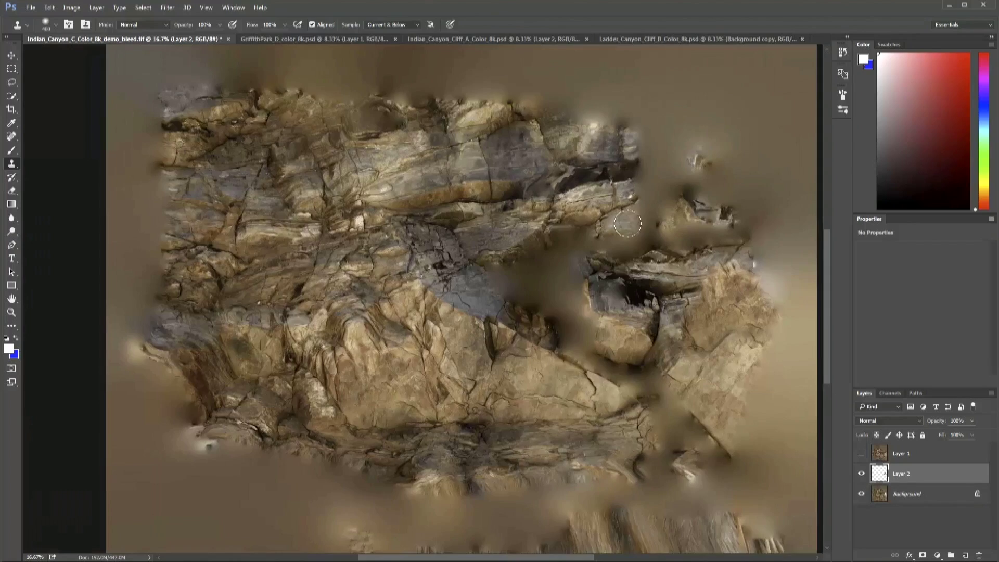
pyautogui.keyDown('alt'); pyautogui.scroll(2, 676, 283); pyautogui.keyUp('alt')
pyautogui.moveTo(799, 268)
pyautogui.mouseDown()
pyautogui.moveTo(687, 237)
pyautogui.moveTo(635, 203)
pyautogui.moveTo(708, 193)
pyautogui.moveTo(715, 206)
pyautogui.mouseUp()
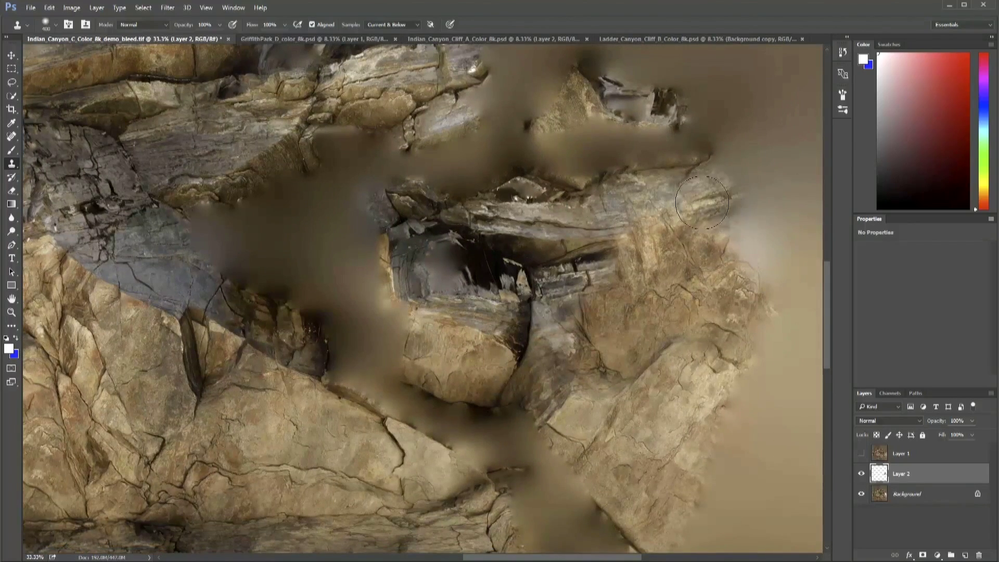
# Sample nearby rock and clone it into the dark shadowed recess around the boulder.
pyautogui.keyDown('alt'); pyautogui.scroll(-2, 521, 258); pyautogui.keyUp('alt')
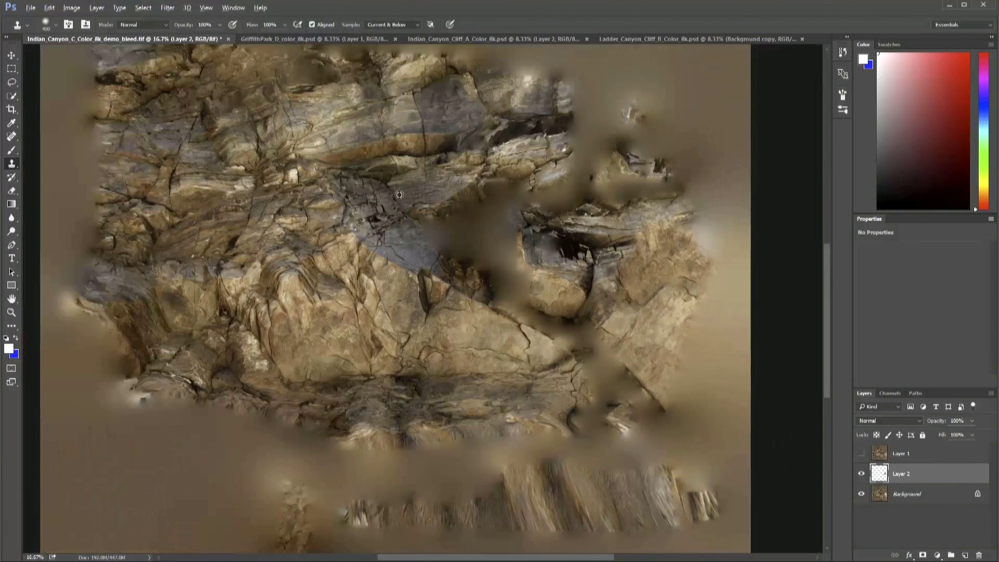
pyautogui.keyDown('alt'); pyautogui.scroll(1, 554, 242); pyautogui.keyUp('alt')
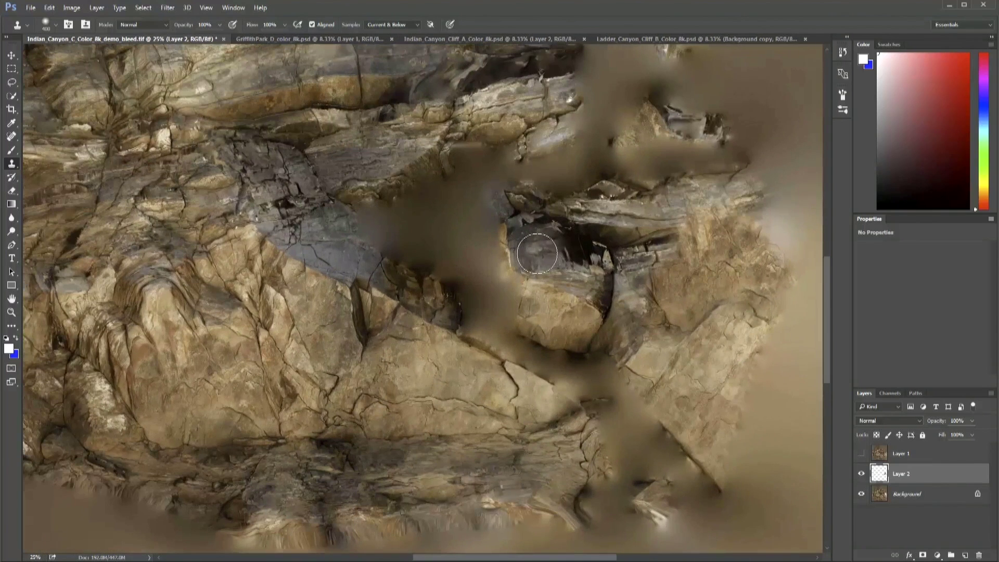
pyautogui.moveTo(578, 331); pyautogui.dragTo(512, 316)
pyautogui.keyDown('alt'); pyautogui.click(595, 336); pyautogui.keyUp('alt')
pyautogui.keyDown('alt'); pyautogui.click(595, 336); pyautogui.keyUp('alt')
# Toggle Layer 2 and then Layer 1 to compare the original and retouched rock textures, leaving both layers shown.
pyautogui.click(861, 473)
pyautogui.click(862, 473)
pyautogui.click(861, 473)
pyautogui.click(861, 473)
pyautogui.click(861, 453)
pyautogui.moveTo(478, 300); pyautogui.dragTo(506, 301)
pyautogui.click(861, 454)
pyautogui.click(861, 453)
pyautogui.click(861, 453)
pyautogui.click(861, 453)
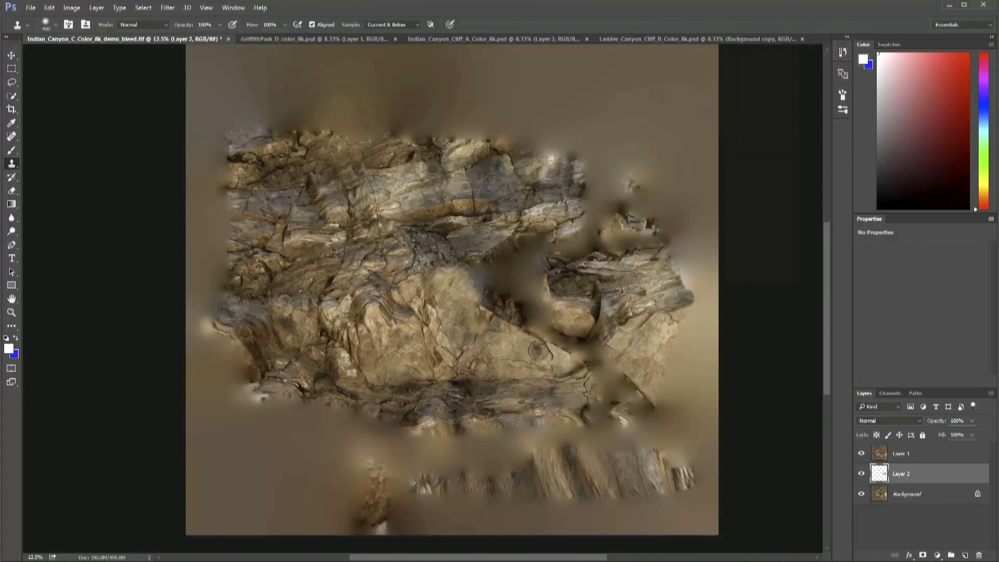
# In GriffithPark_D_color_8k.psd, hide Layer 2 and Layer 1 and examine the original bark texture islands.
pyautogui.click(312, 38)
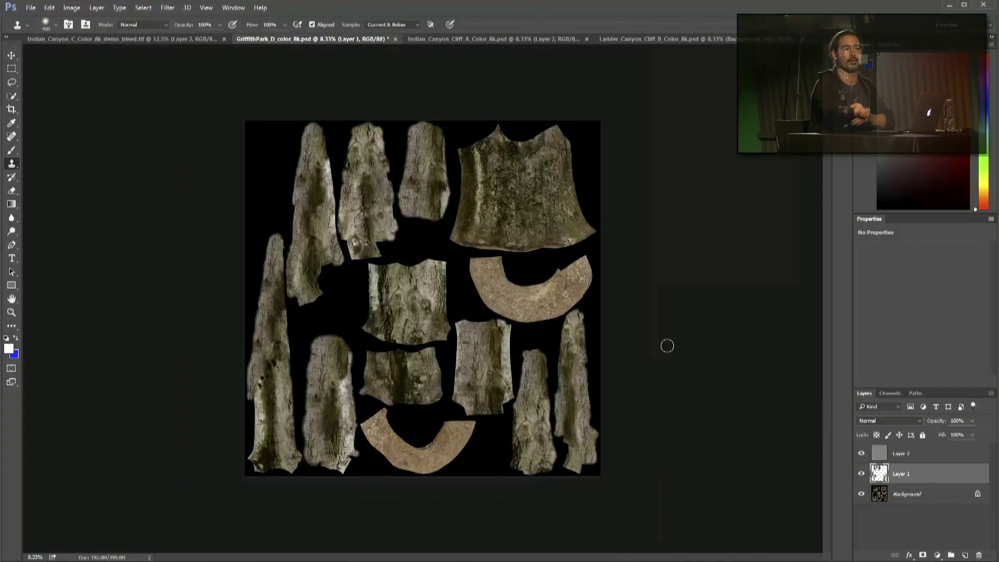
pyautogui.click(861, 454)
pyautogui.click(861, 473)
pyautogui.hotkey('ctrl', '+')
pyautogui.hotkey('ctrl', '+')
pyautogui.hotkey('ctrl', '+')
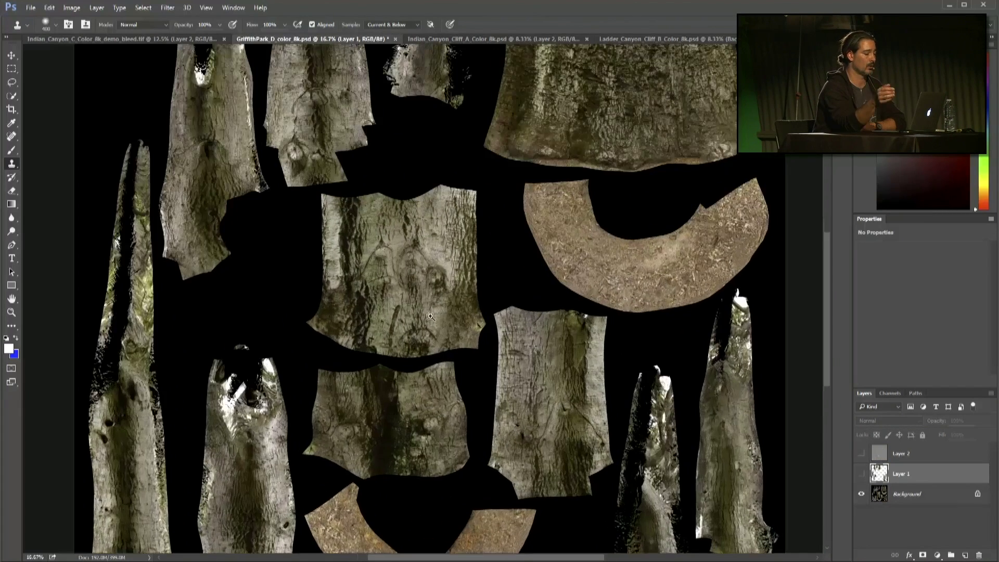
pyautogui.moveTo(532, 195); pyautogui.dragTo(350, 538)
pyautogui.moveTo(220, 380); pyautogui.dragTo(578, 376)
pyautogui.moveTo(437, 418); pyautogui.dragTo(442, 162)
pyautogui.moveTo(456, 405); pyautogui.dragTo(460, 172)
pyautogui.moveTo(484, 370); pyautogui.dragTo(466, 259)
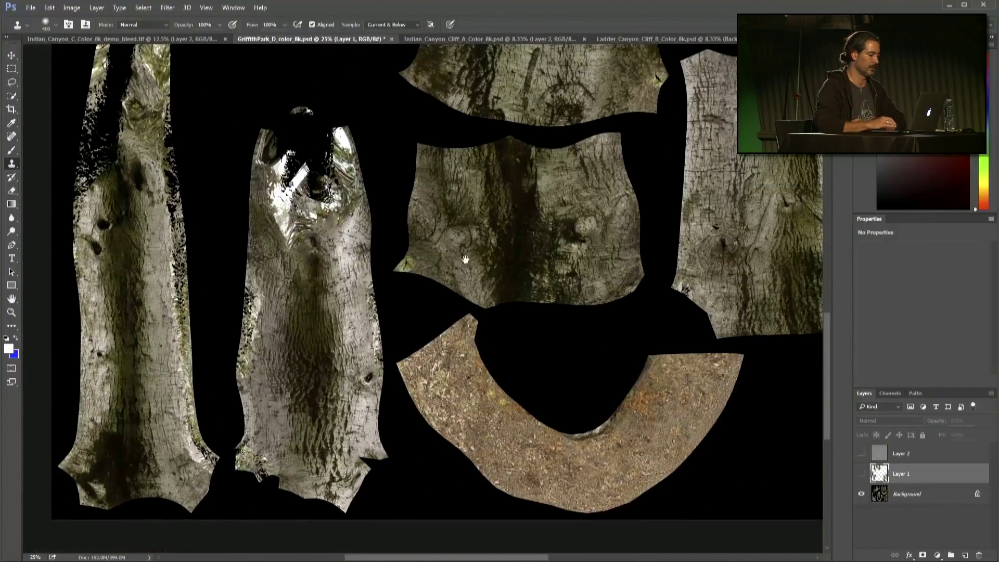
# Show Layer 1 to examine the retouched bark islands across the texture, and hide it again.
pyautogui.click(862, 474)
pyautogui.moveTo(580, 345); pyautogui.dragTo(552, 431)
pyautogui.hotkey('ctrl', '-')
pyautogui.hotkey('ctrl', '-')
pyautogui.moveTo(468, 298); pyautogui.dragTo(387, 395)
pyautogui.click(862, 473)
pyautogui.moveTo(286, 546); pyautogui.dragTo(333, 547)
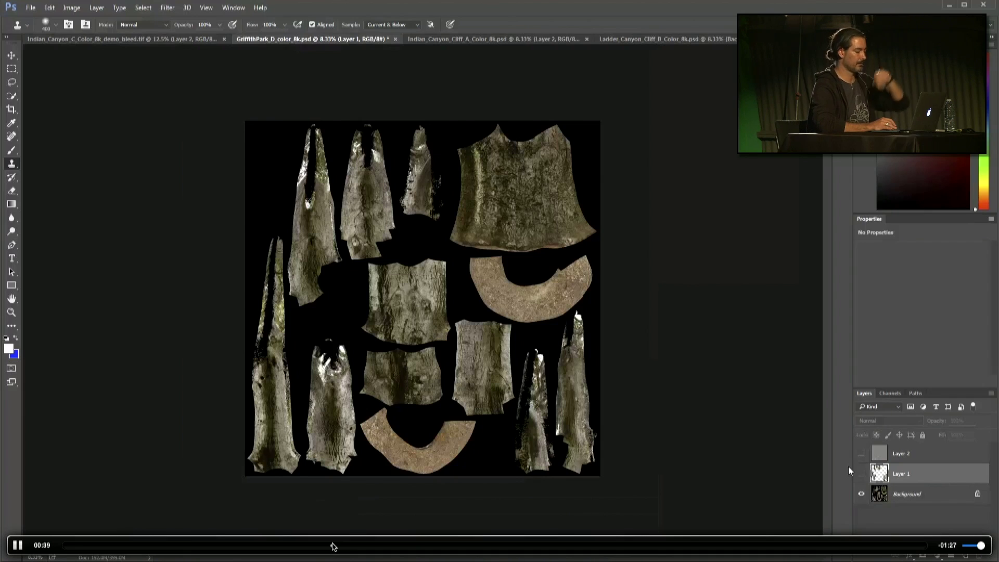
pyautogui.keyDown('alt'); pyautogui.scroll(4, 408, 346); pyautogui.keyUp('alt')
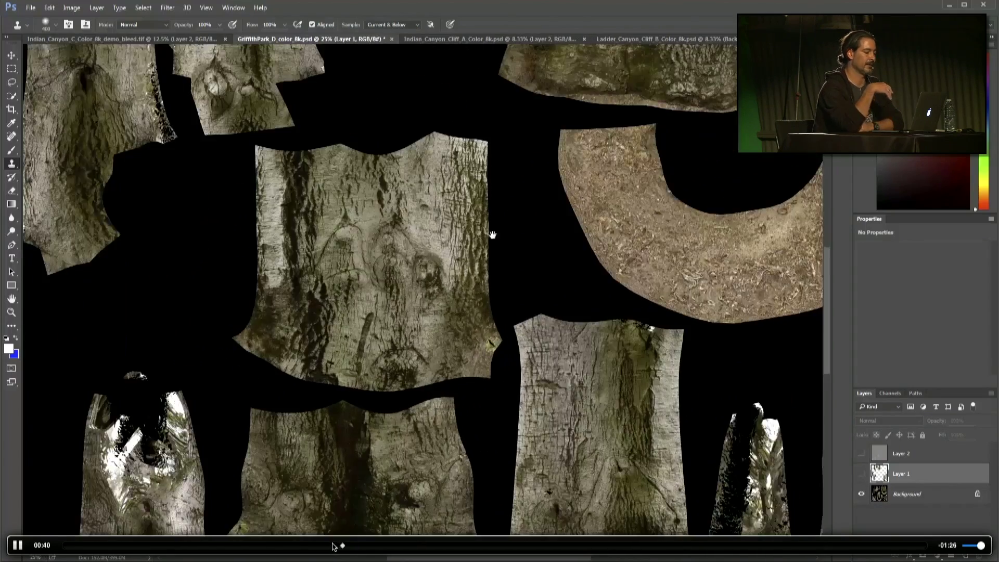
pyautogui.moveTo(492, 236); pyautogui.dragTo(366, 410)
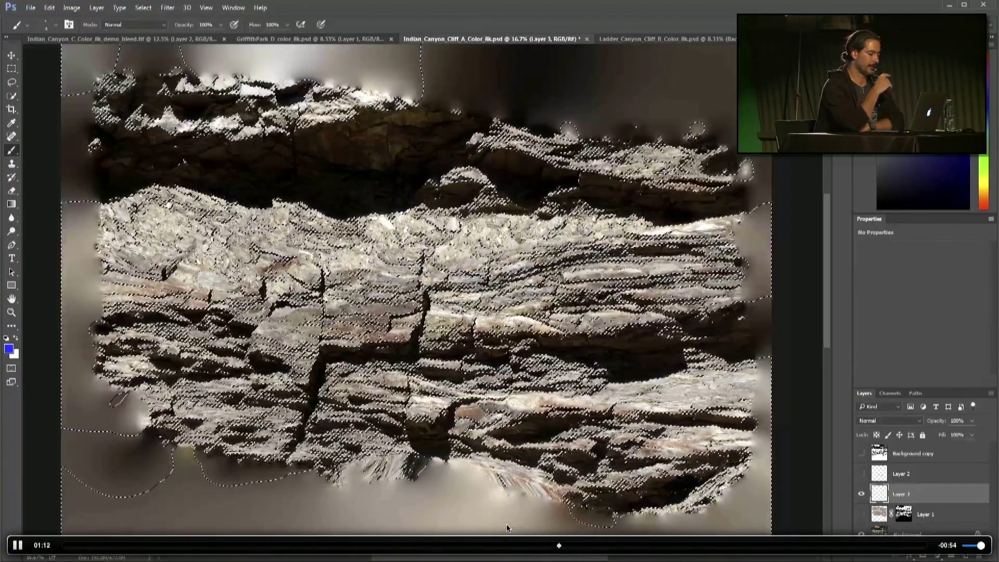
pyautogui.moveTo(566, 547); pyautogui.dragTo(486, 550)
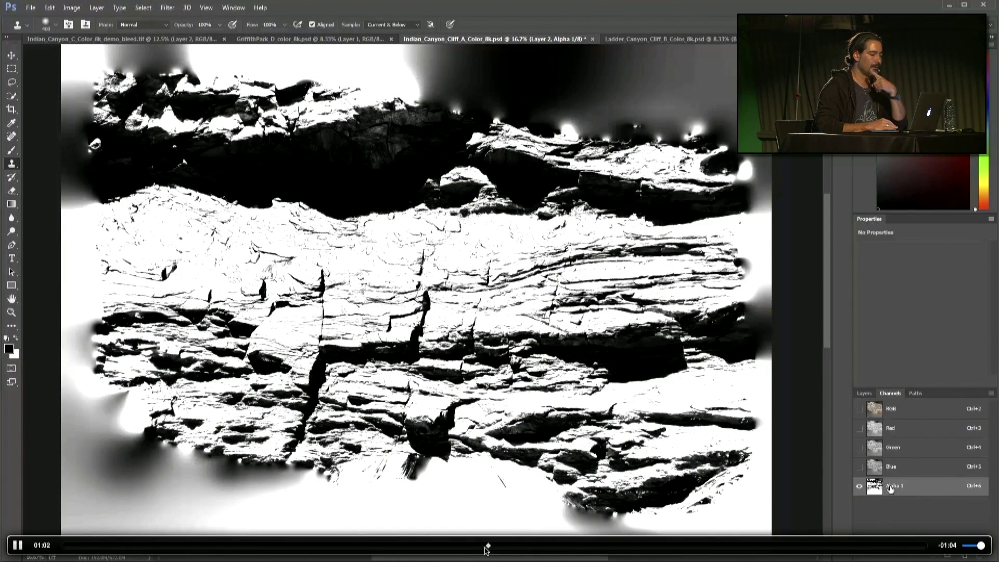
pyautogui.moveTo(486, 548); pyautogui.dragTo(524, 545)
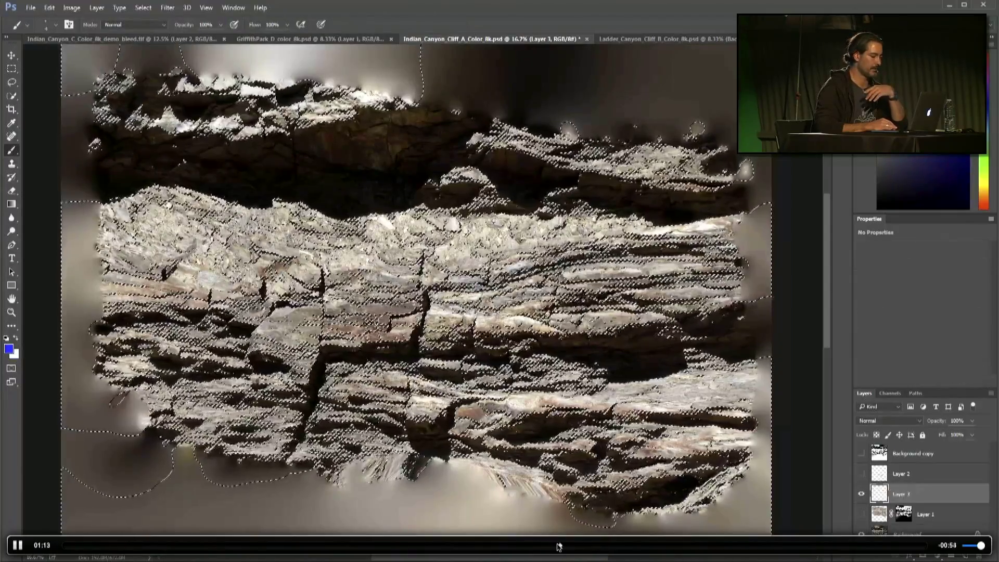
pyautogui.click(593, 545)
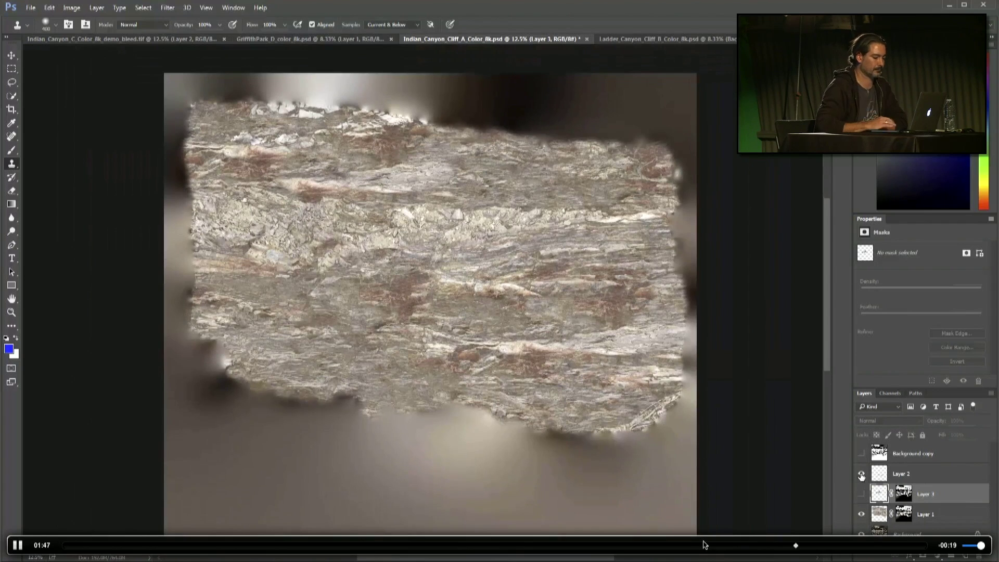
pyautogui.moveTo(801, 546); pyautogui.dragTo(890, 553)
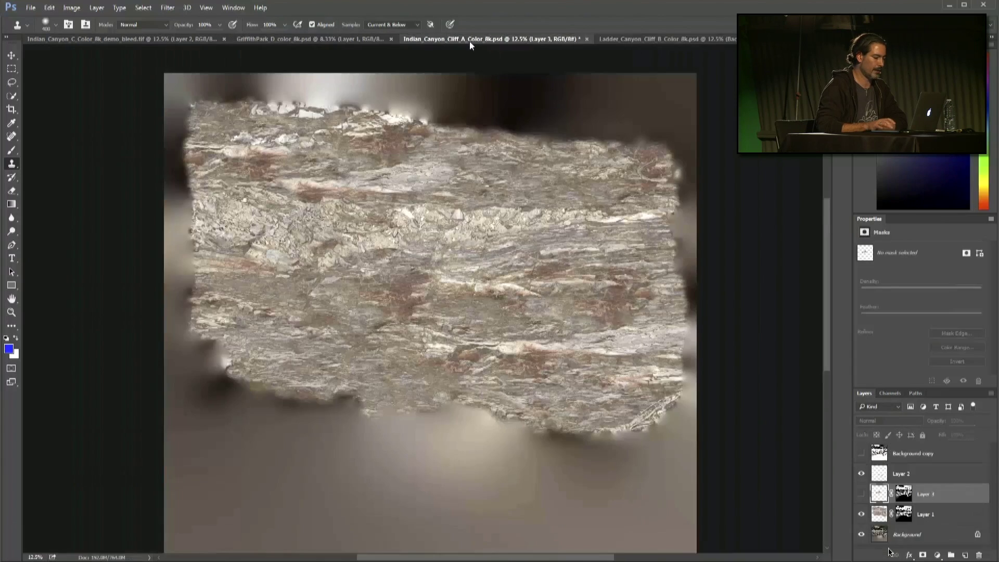
pyautogui.press('Right')
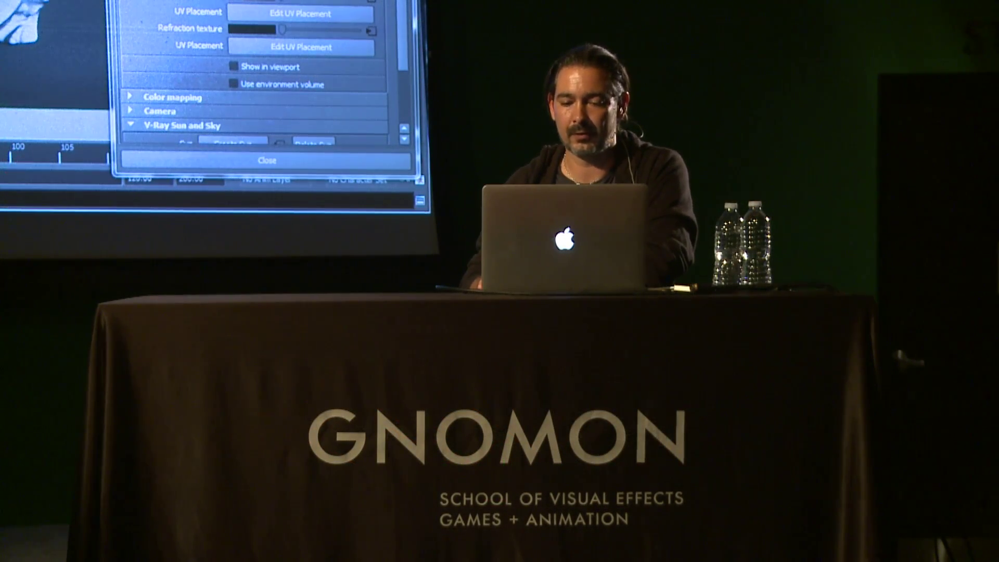
pyautogui.press('Right')
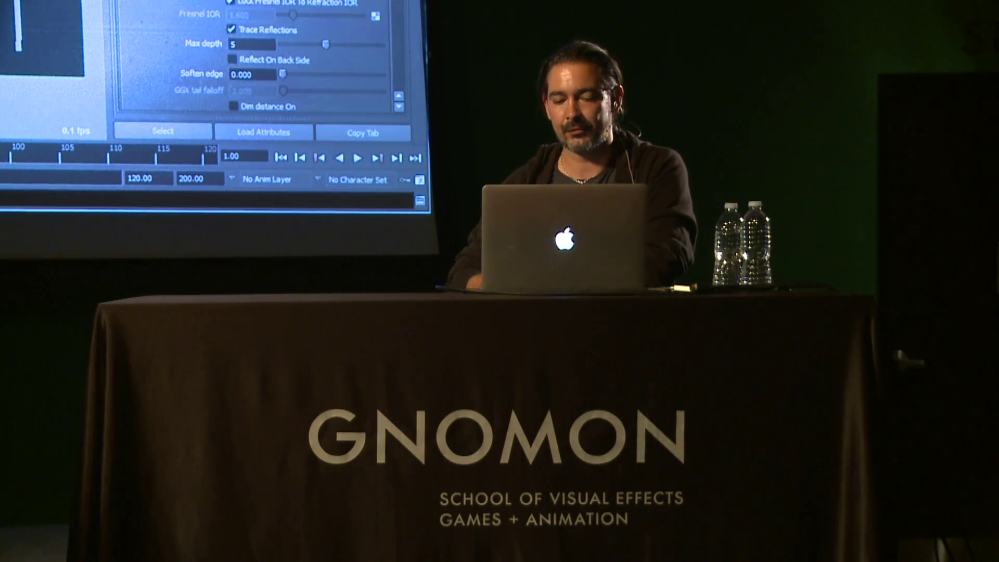
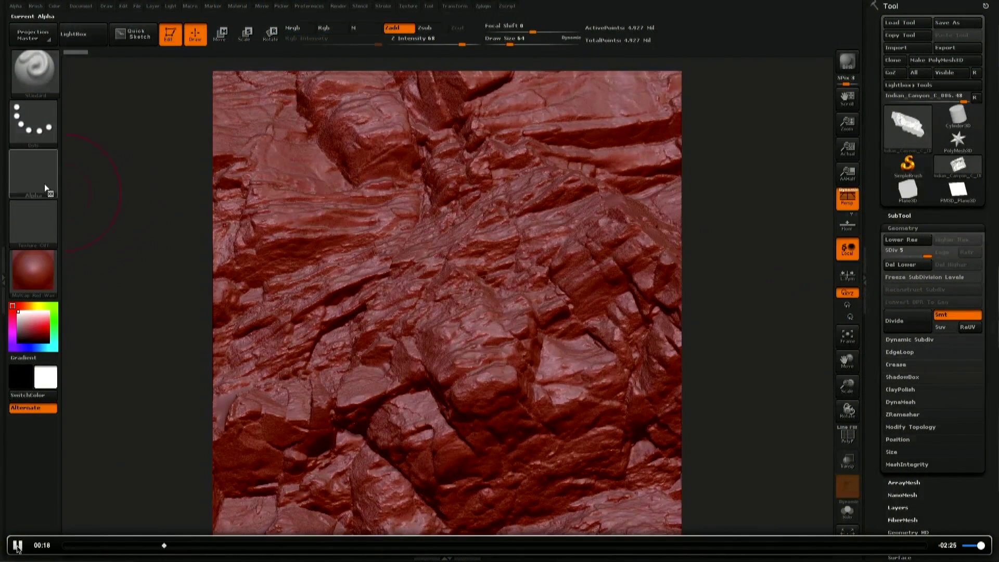
# Grab the displayed cliff surface as an alpha, then switch to the PM3D_Plane3D mesh and orient it for sculpting.
pyautogui.click(33, 173)
pyautogui.click(351, 452)
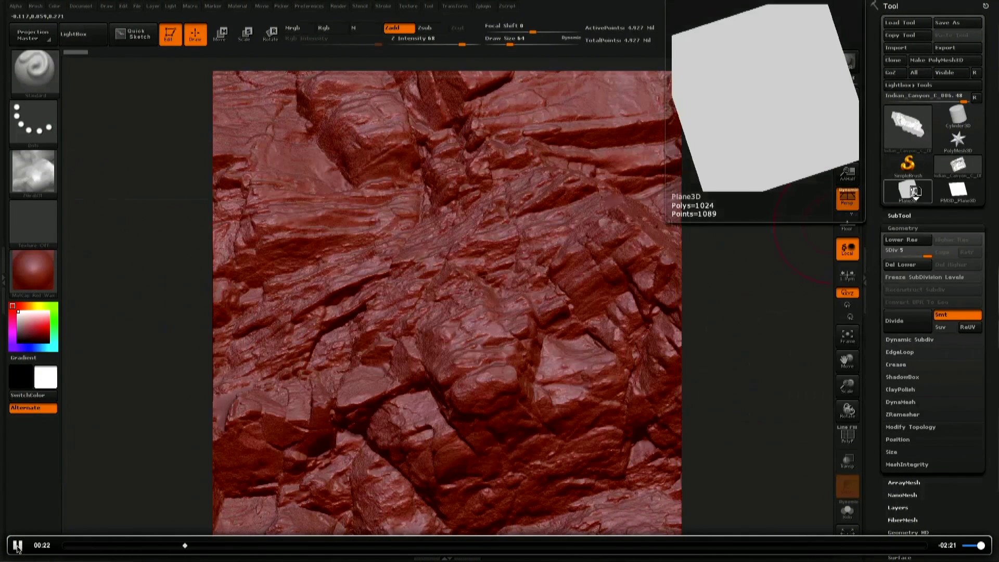
pyautogui.click(958, 190)
pyautogui.moveTo(466, 285); pyautogui.dragTo(477, 363)
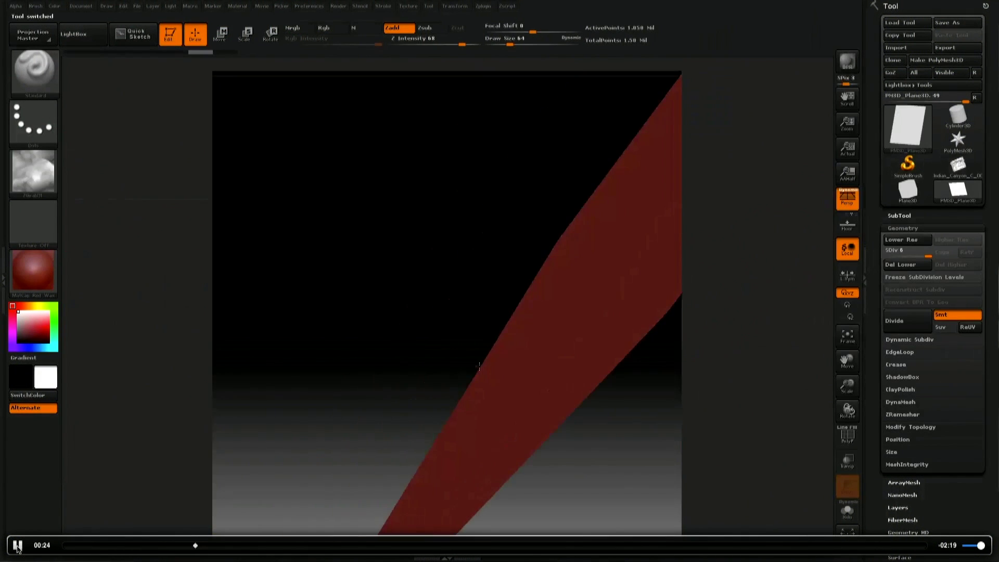
pyautogui.click(19, 545)
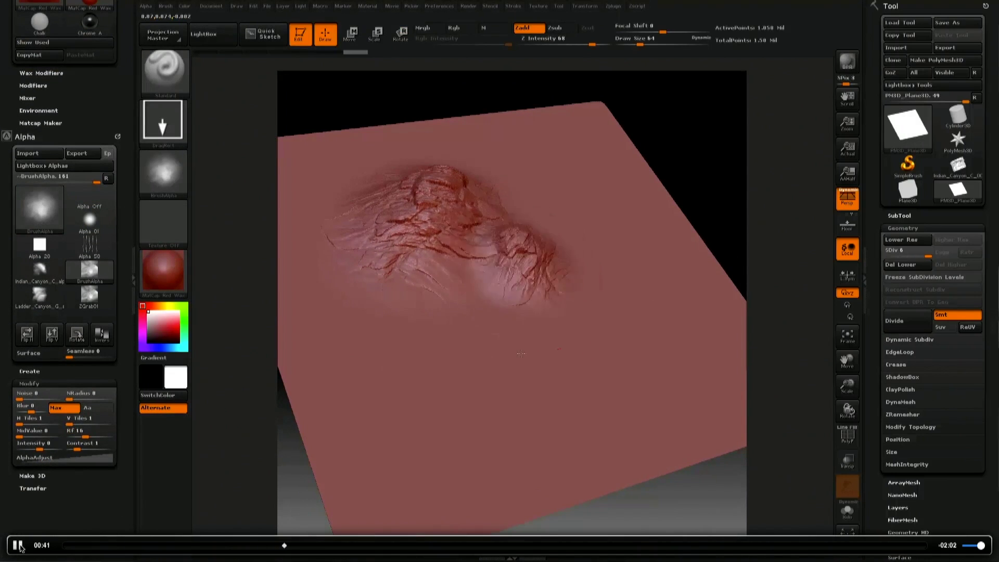
pyautogui.click(19, 546)
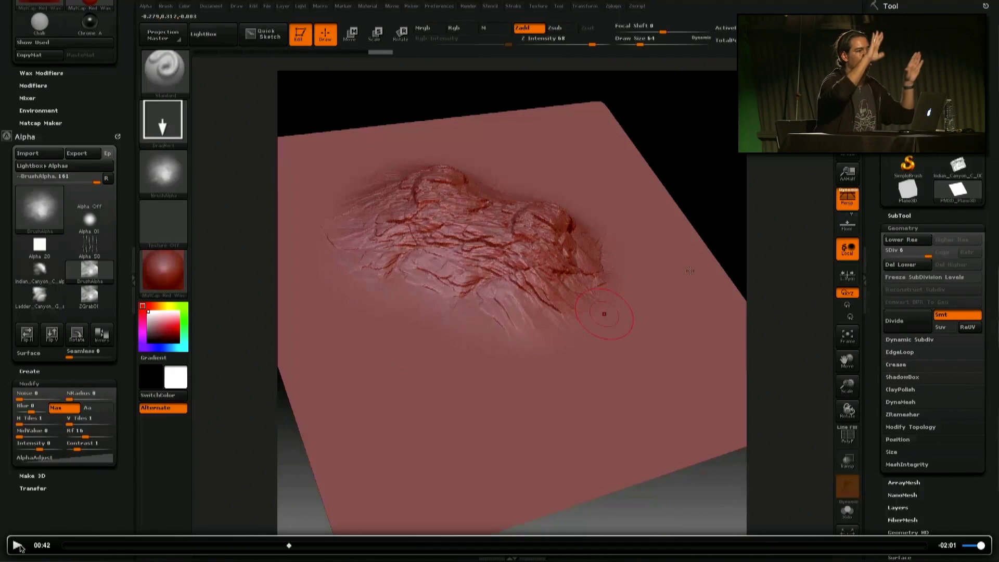
pyautogui.click(17, 545)
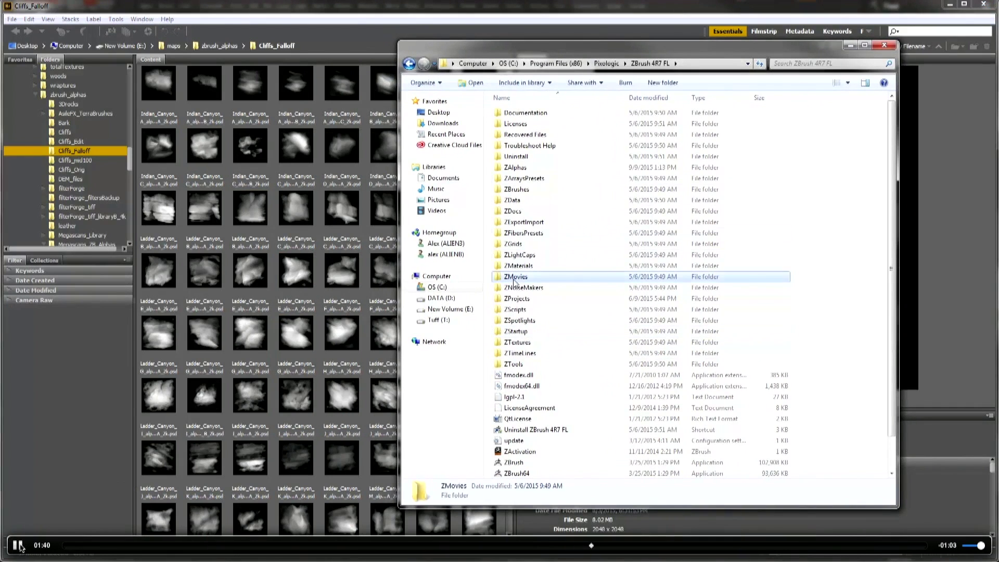
pyautogui.click(18, 545)
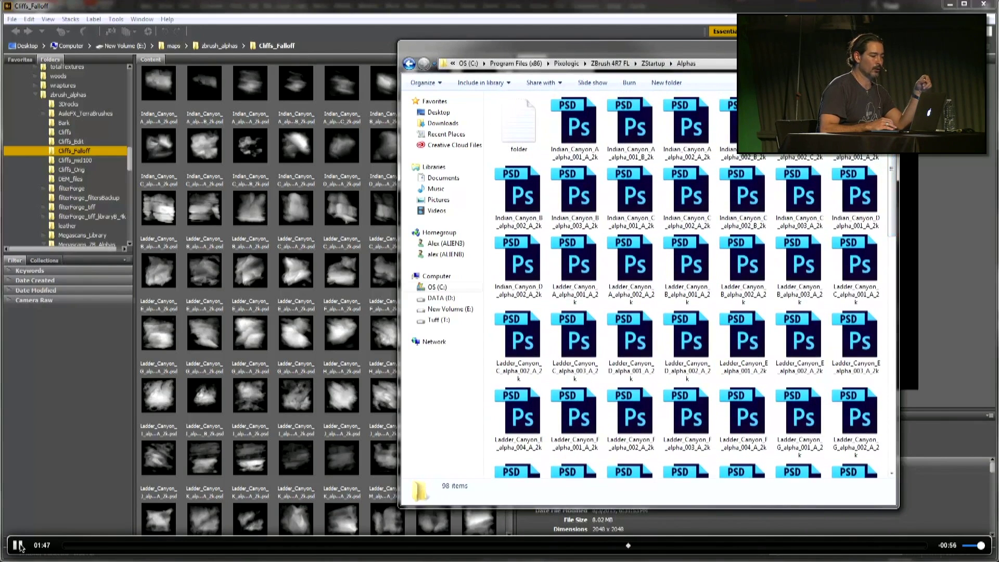
pyautogui.click(18, 545)
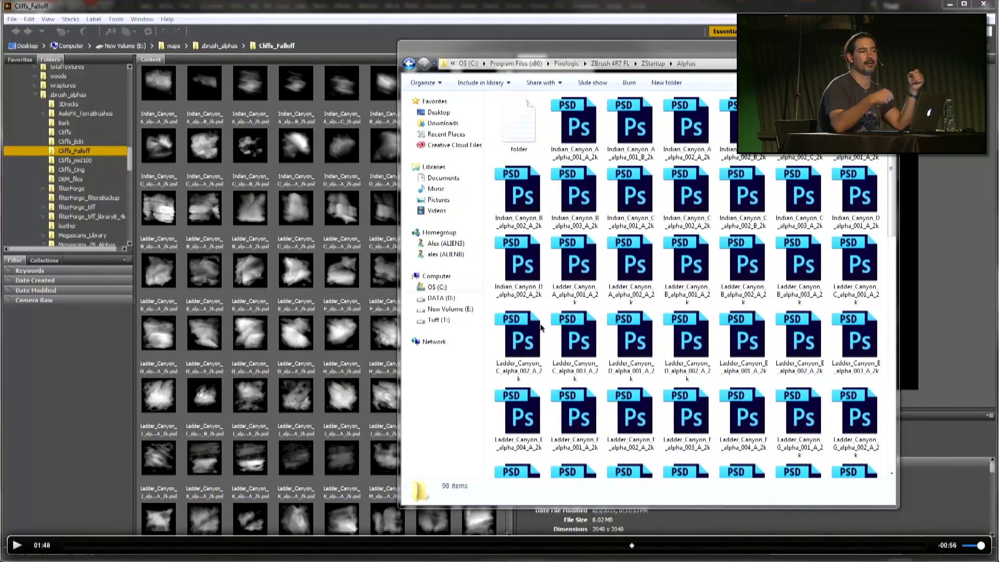
pyautogui.click(15, 551)
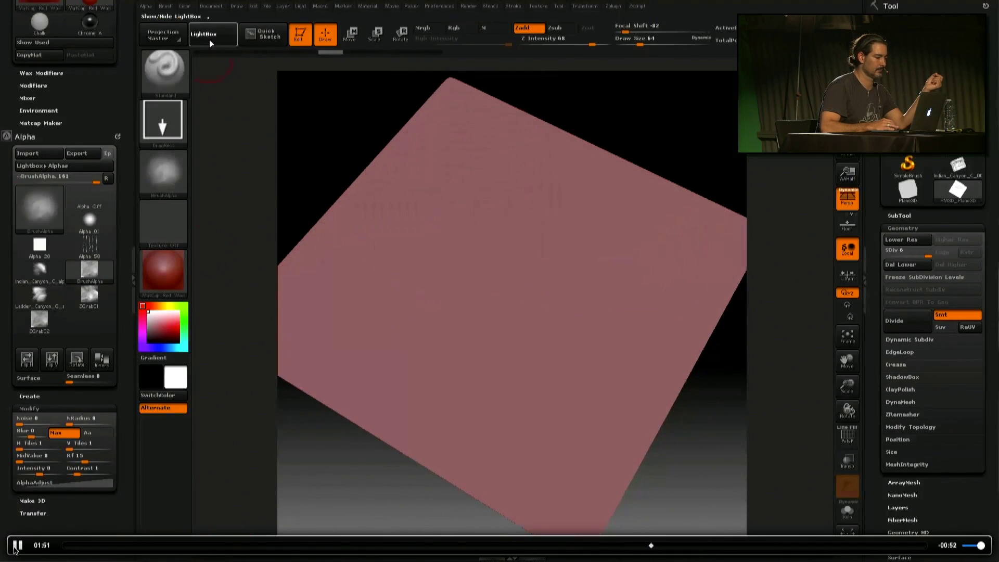
pyautogui.click(15, 549)
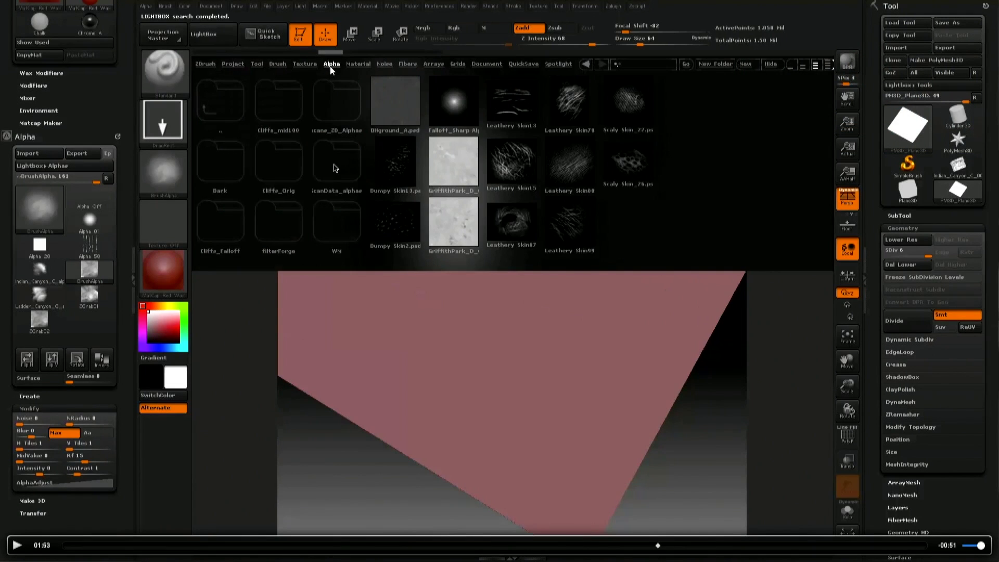
pyautogui.click(18, 545)
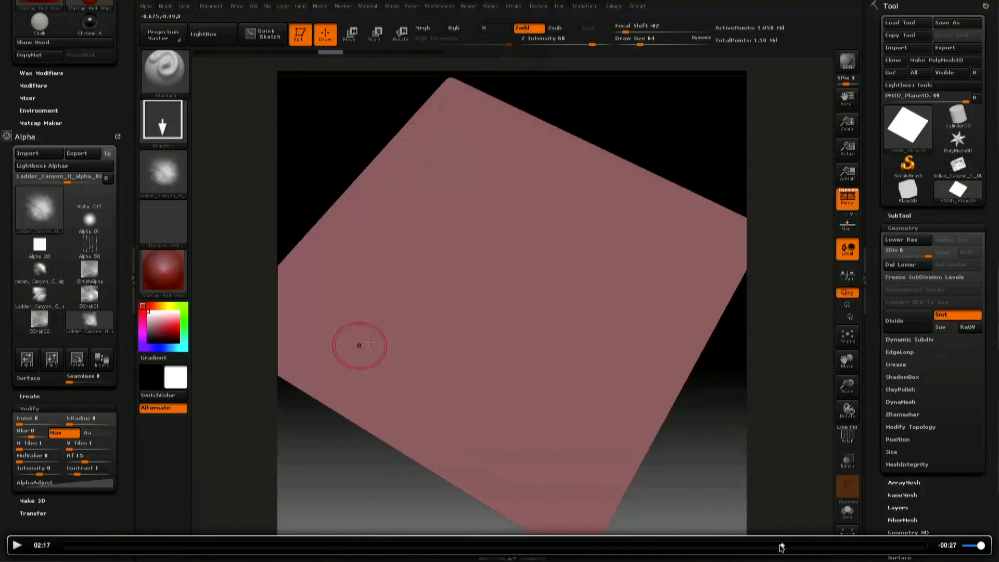
pyautogui.moveTo(783, 546); pyautogui.dragTo(774, 546)
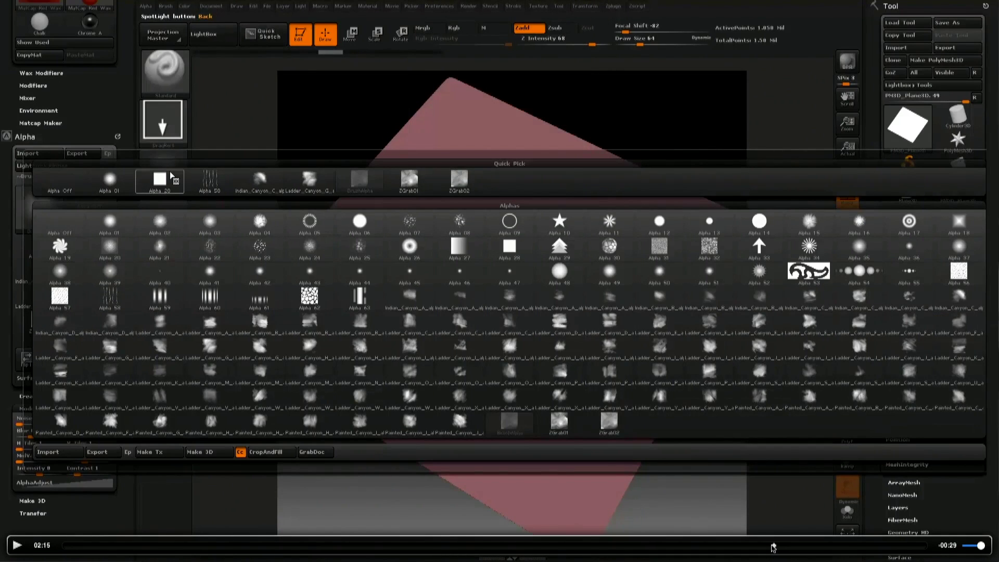
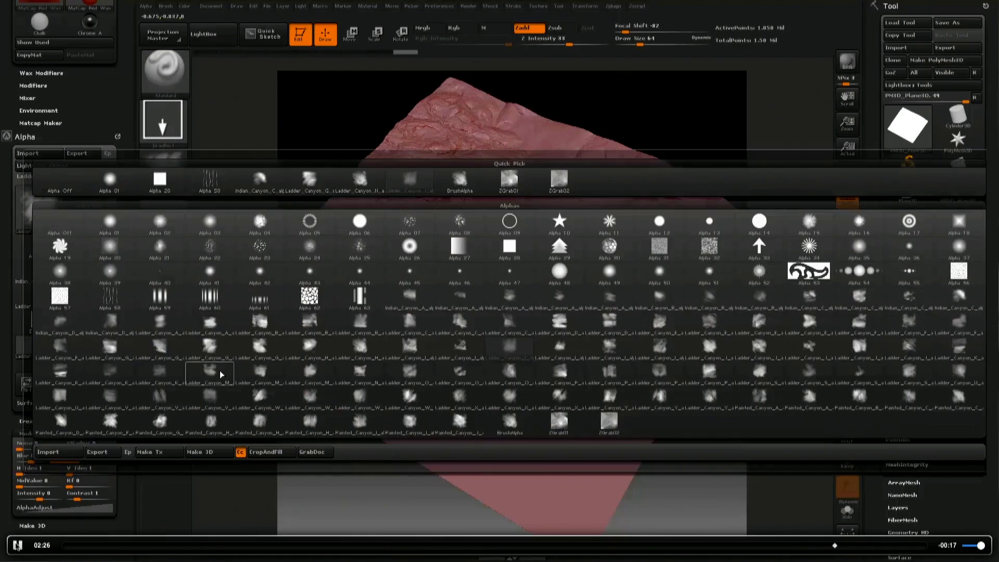
# Stamp cliff relief across the lower part of the plane with the Ladder_Canyon_M and Ladder_Canyon_Y alphas.
pyautogui.click(613, 420)
pyautogui.moveTo(468, 301)
pyautogui.mouseDown()
pyautogui.moveTo(478, 480)
pyautogui.moveTo(479, 458)
pyautogui.mouseUp()
pyautogui.click(164, 174)
pyautogui.click(654, 399)
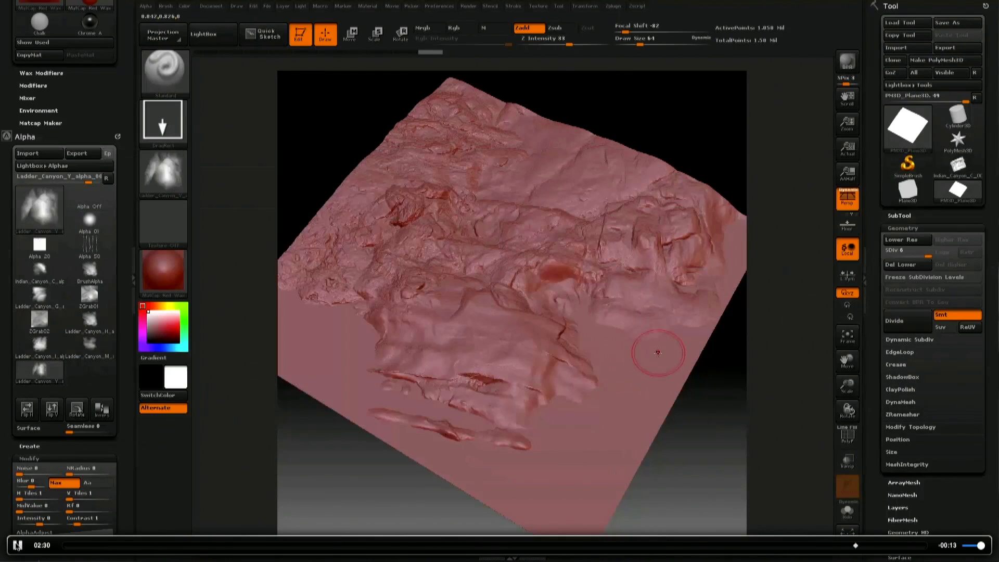
pyautogui.moveTo(653, 350); pyautogui.dragTo(606, 455)
pyautogui.moveTo(314, 321); pyautogui.dragTo(456, 366)
# Pick the next Ladder_Canyon_Y alpha and stamp it over the remaining smooth area near the plane's lower corner.
pyautogui.click(164, 174)
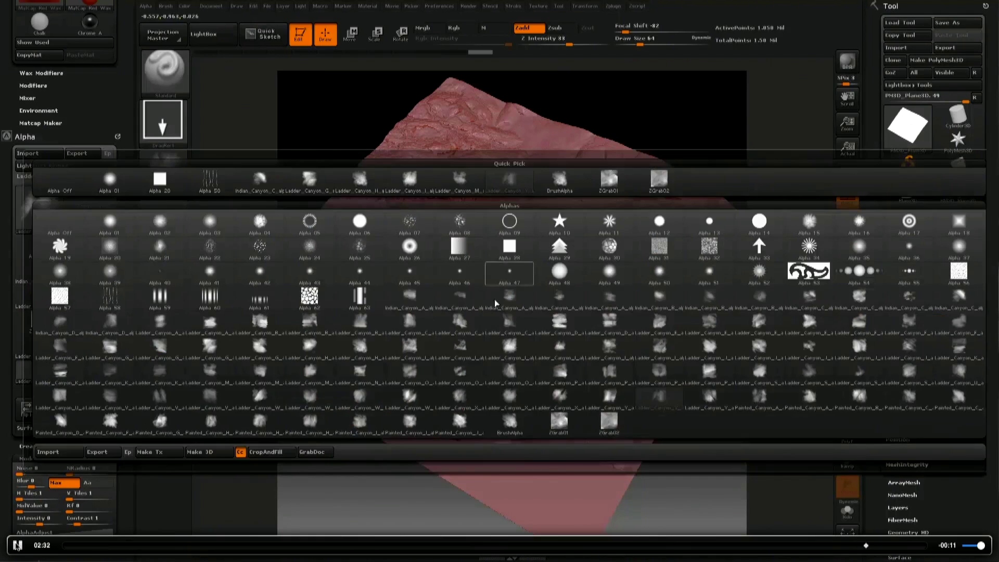
pyautogui.click(710, 398)
pyautogui.moveTo(547, 462); pyautogui.dragTo(351, 404)
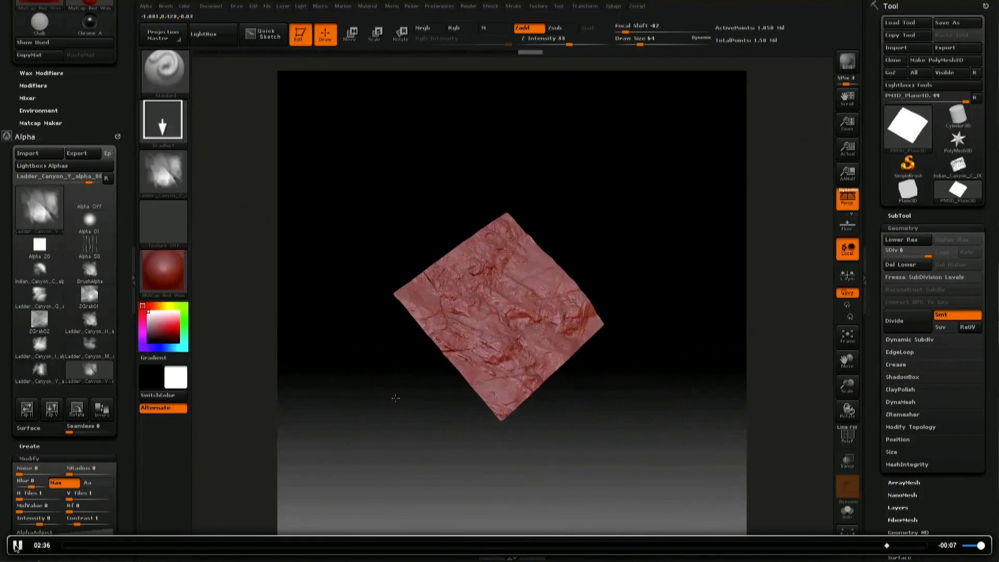
pyautogui.click(16, 546)
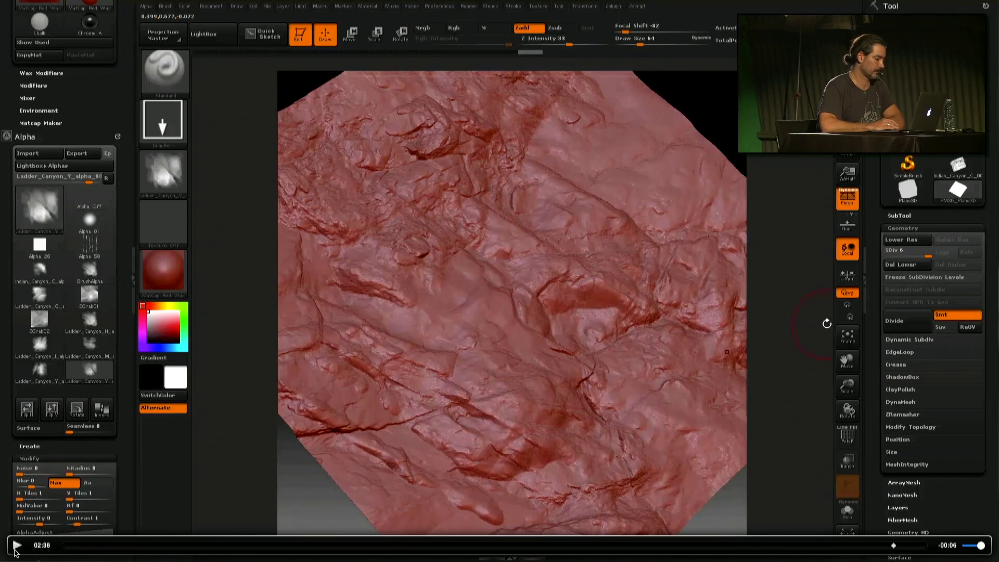
pyautogui.click(15, 548)
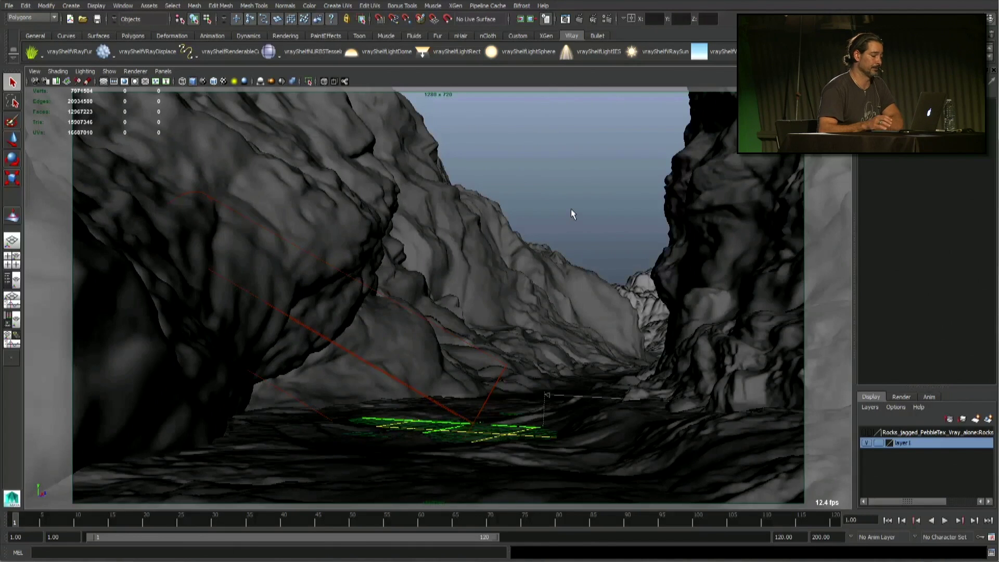
# In Maya, select the background mountain, the right foreground rock and the canyon floor in turn to examine the scene's meshes.
pyautogui.click(449, 358)
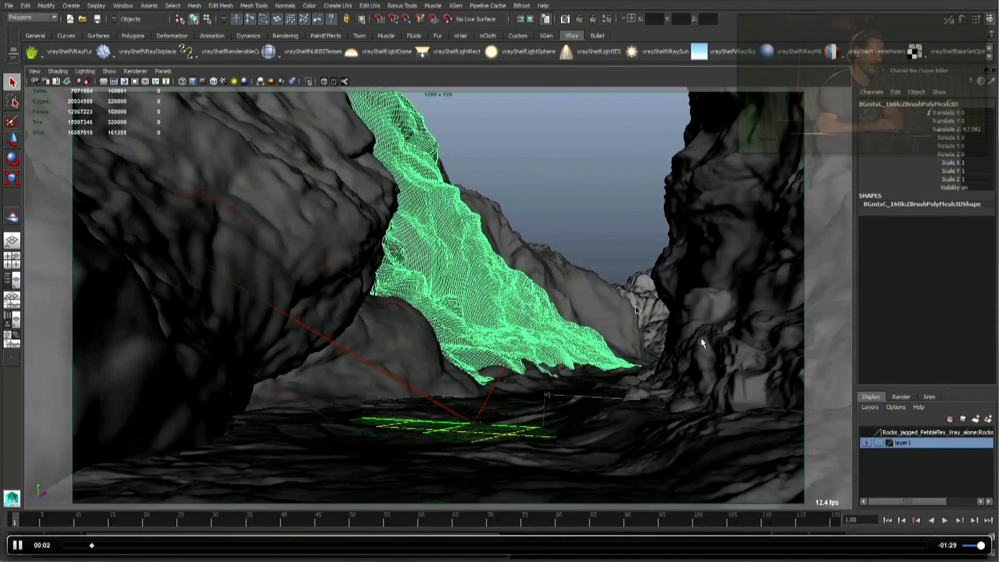
pyautogui.click(751, 358)
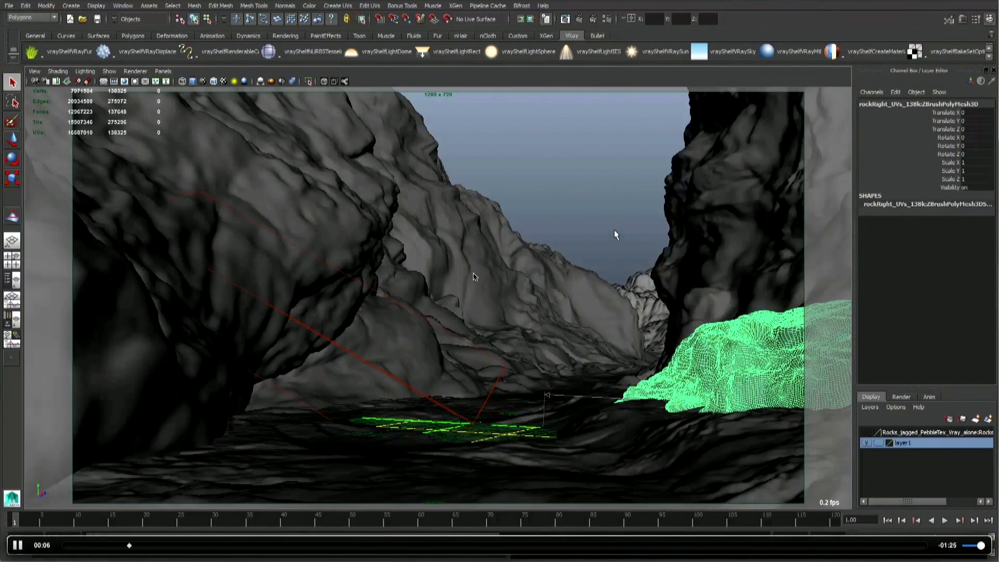
pyautogui.click(459, 408)
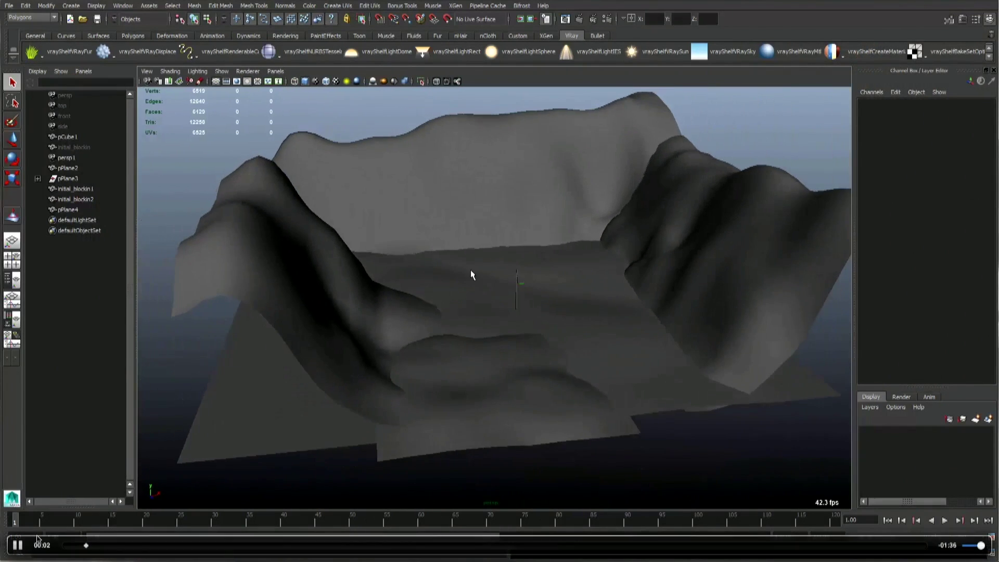
# Select the block-in terrain meshes in turn, ending with the back wall initial_blockin1, and change the viewport camera to examine the layout.
pyautogui.click(17, 544)
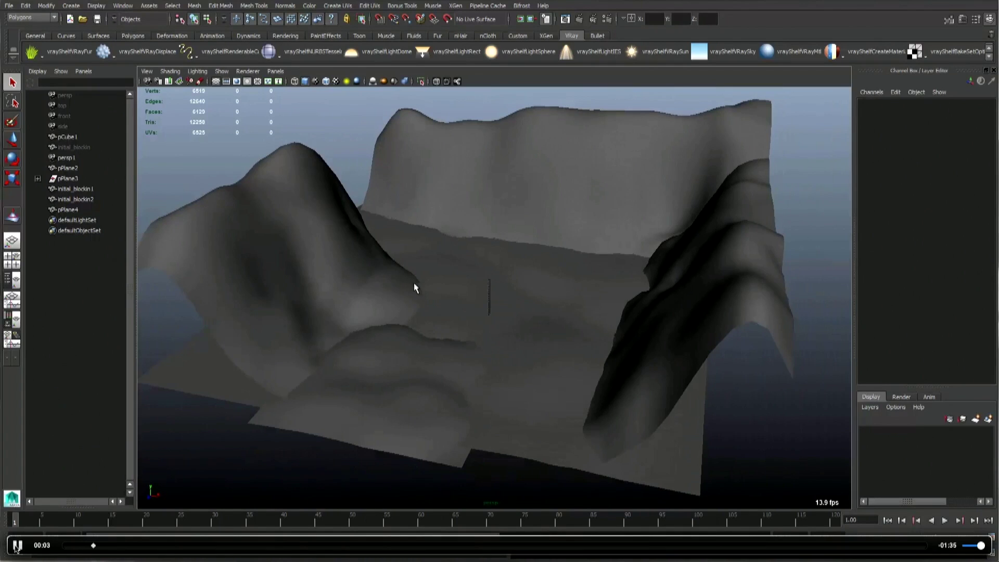
pyautogui.click(377, 365)
pyautogui.click(631, 350)
pyautogui.click(588, 336)
pyautogui.click(581, 198)
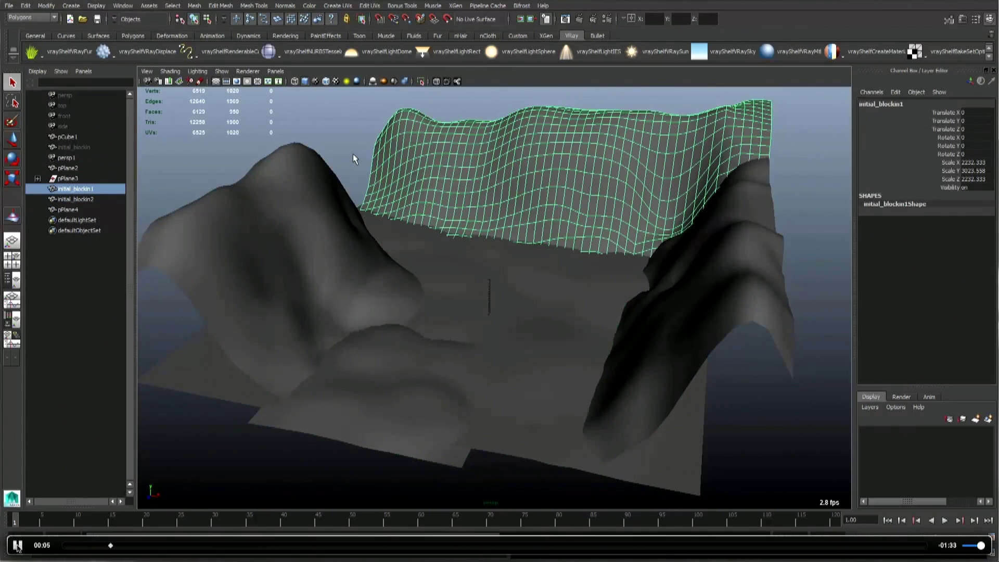
pyautogui.click(274, 72)
pyautogui.click(369, 95)
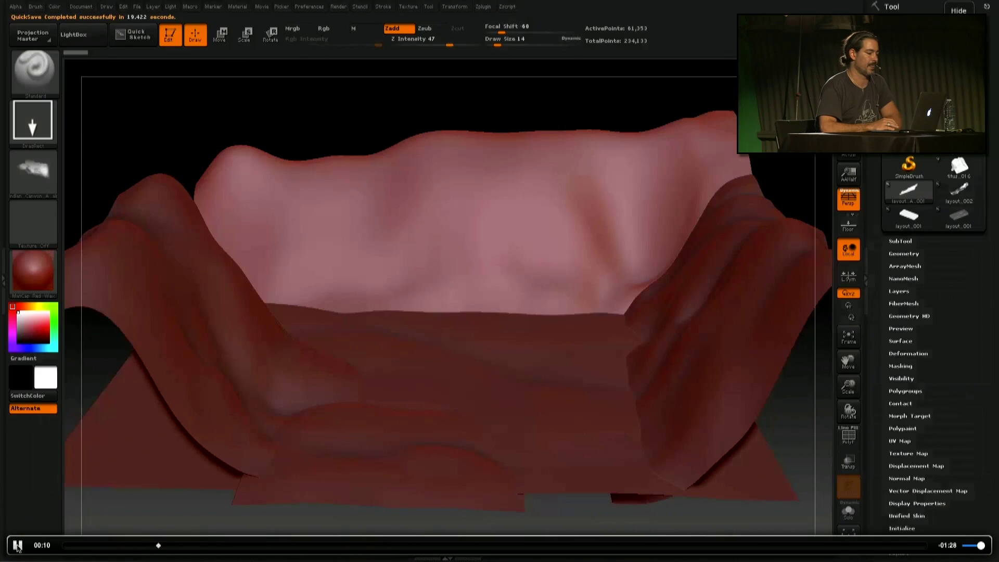
pyautogui.click(18, 545)
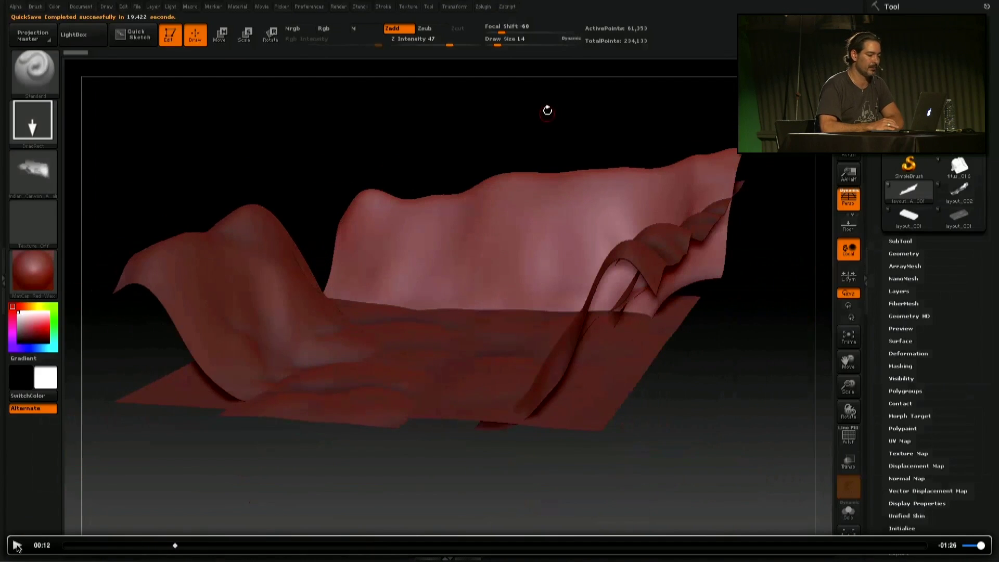
pyautogui.click(17, 545)
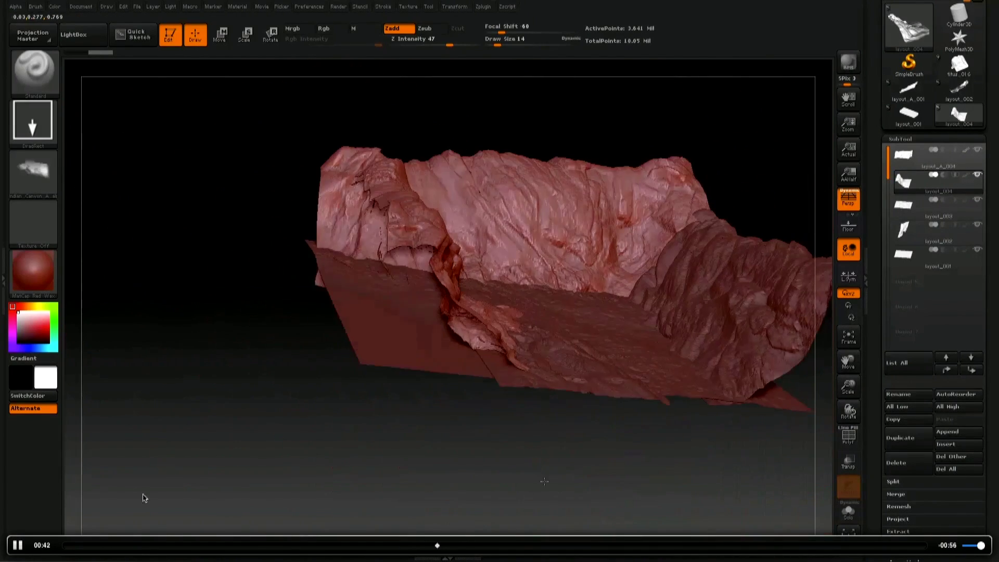
pyautogui.press('space')
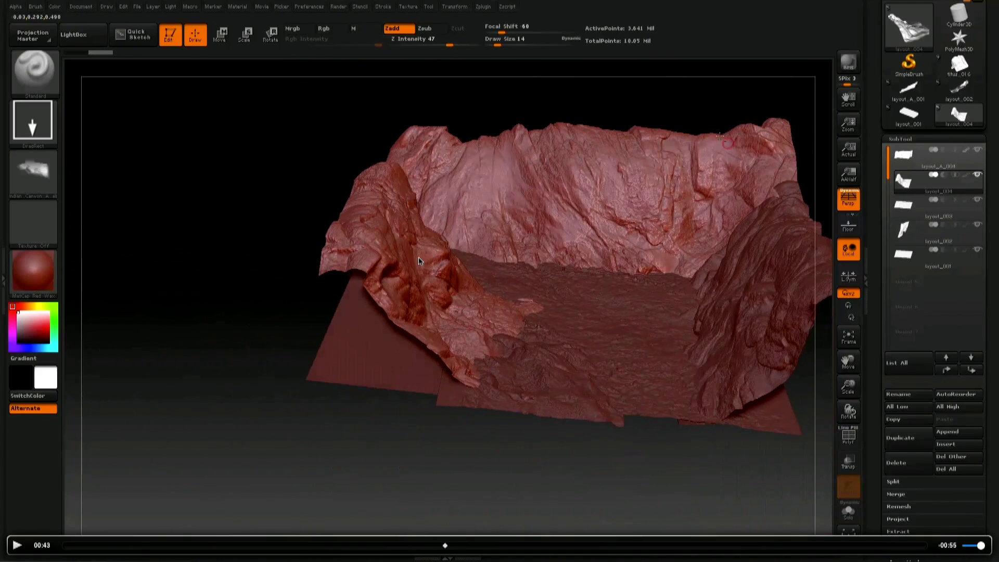